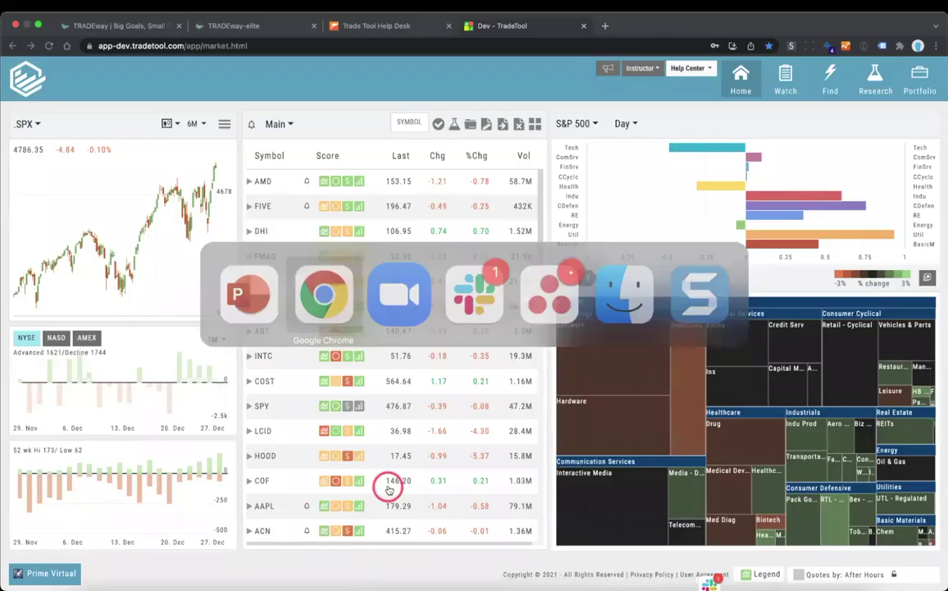
Switch to the TRADEway-elite site and open its Market overview page
left_click(236, 27)
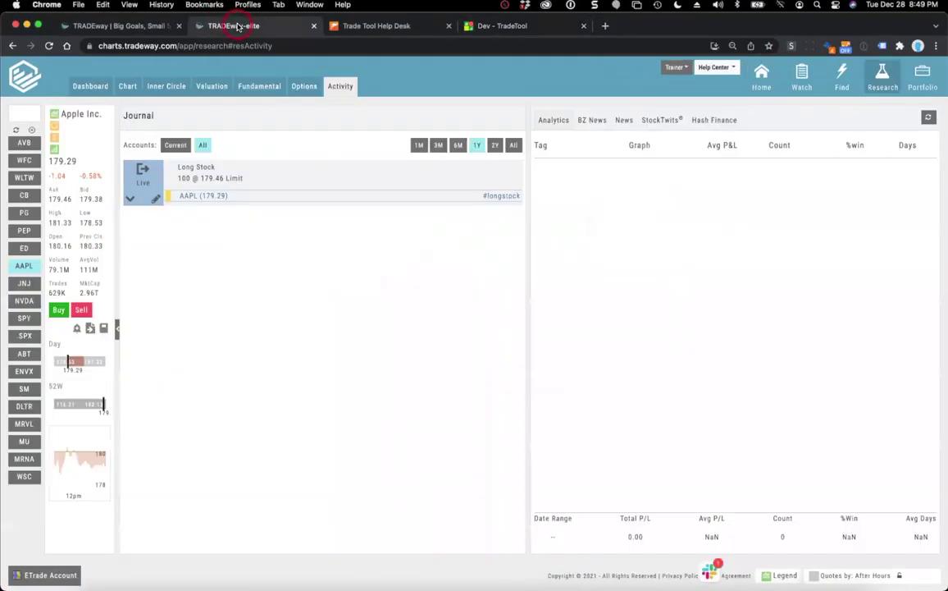
left_click(767, 80)
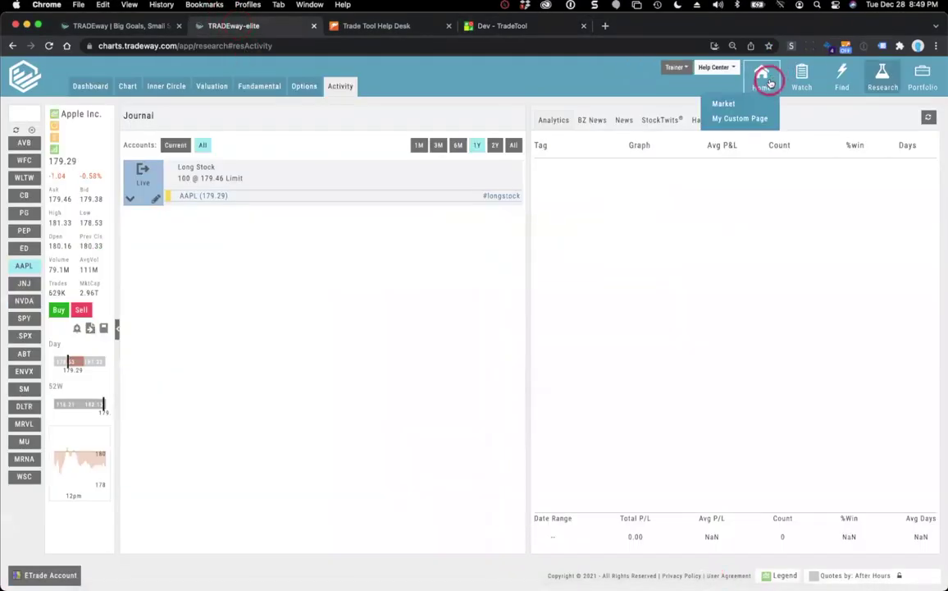
left_click(727, 103)
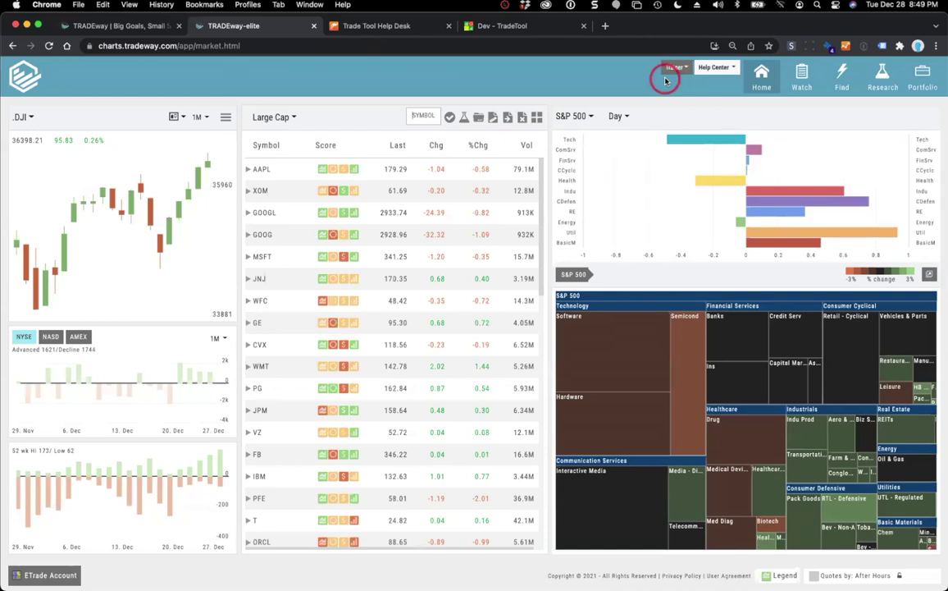
Open the bullish outlook scans and display the Top Performers 90 Day by Percent results
mouse_move(836, 82)
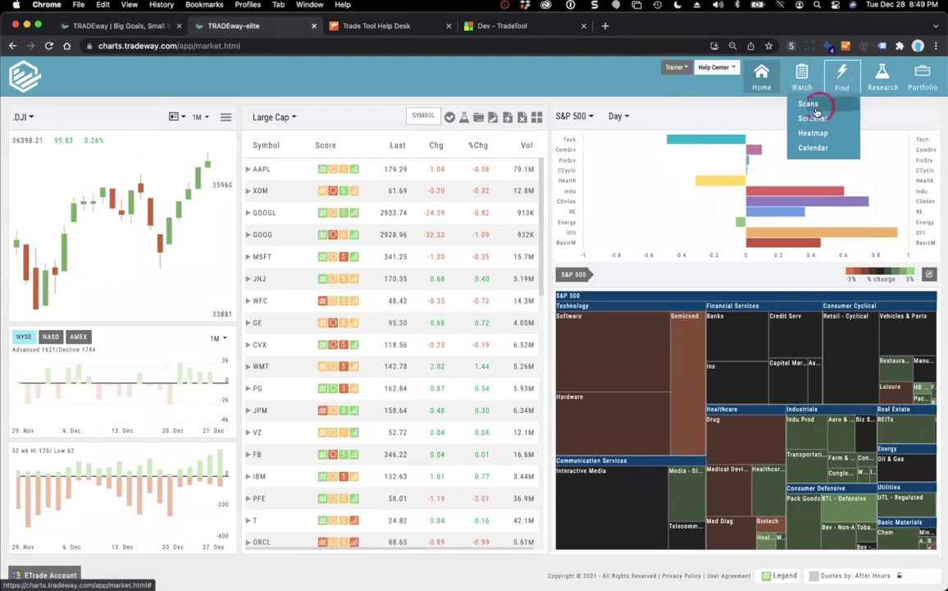
left_click(803, 105)
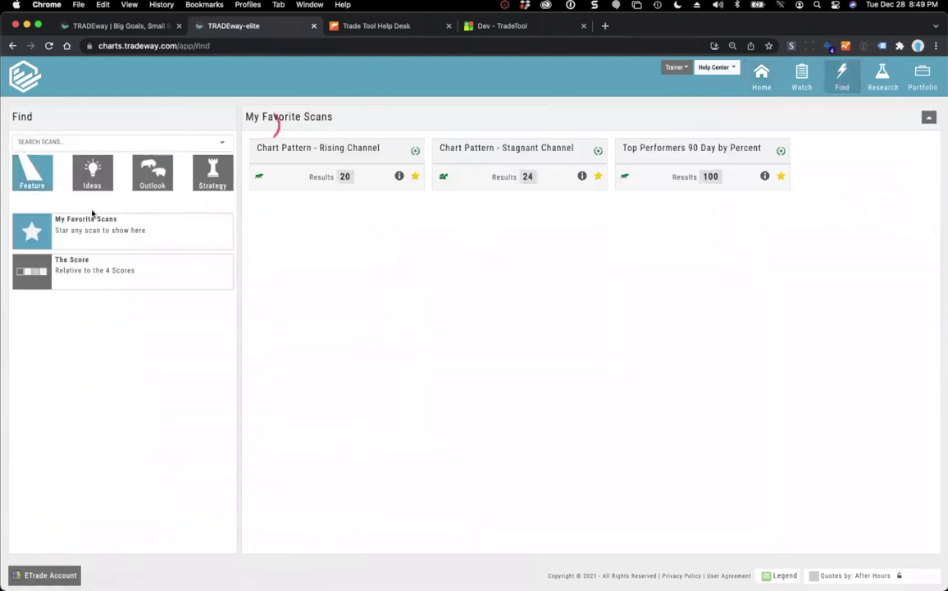
left_click(144, 176)
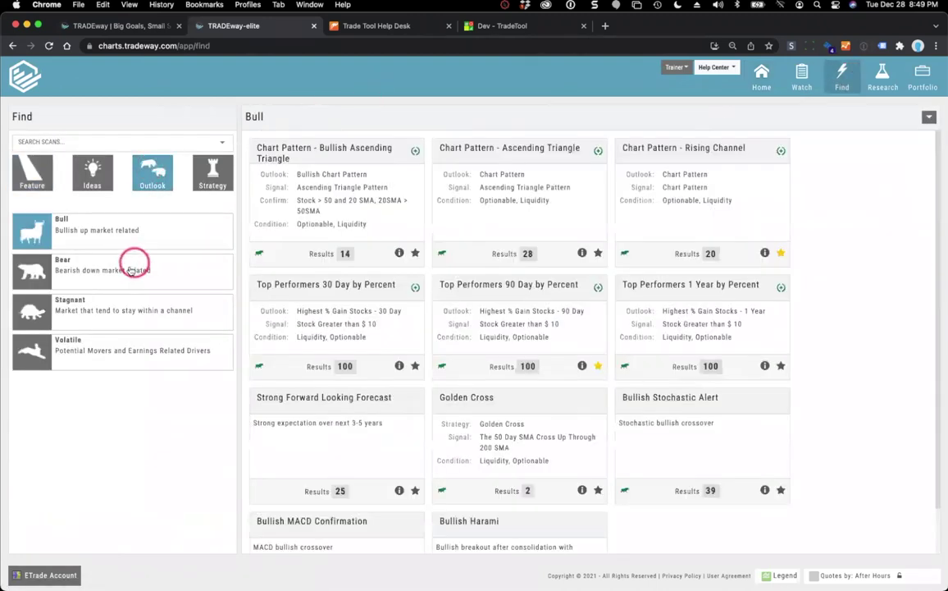
left_click(531, 287)
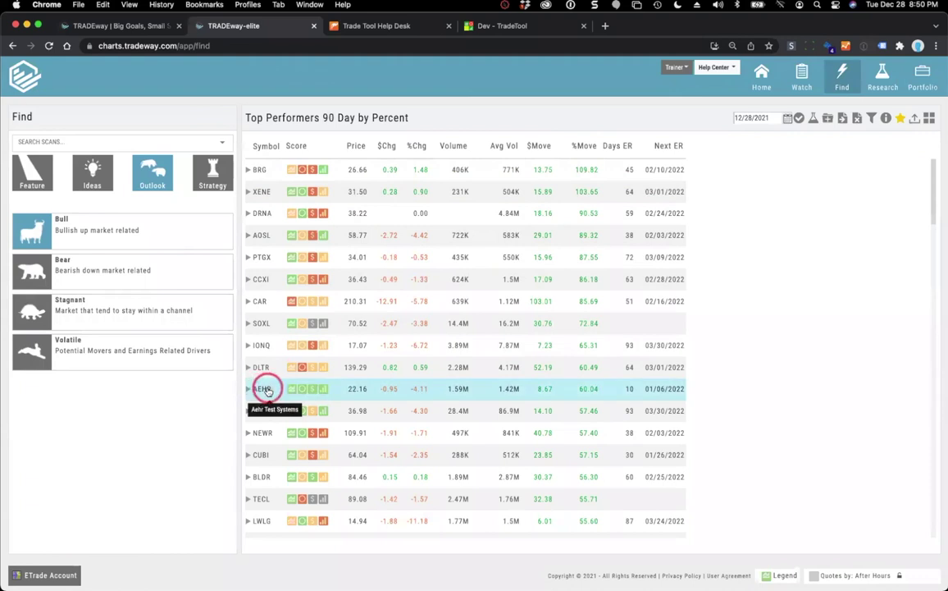
Open AEHR's research chart from the scan results and bring up a stock buy ticket for it in the ETrade Account
left_click(265, 390)
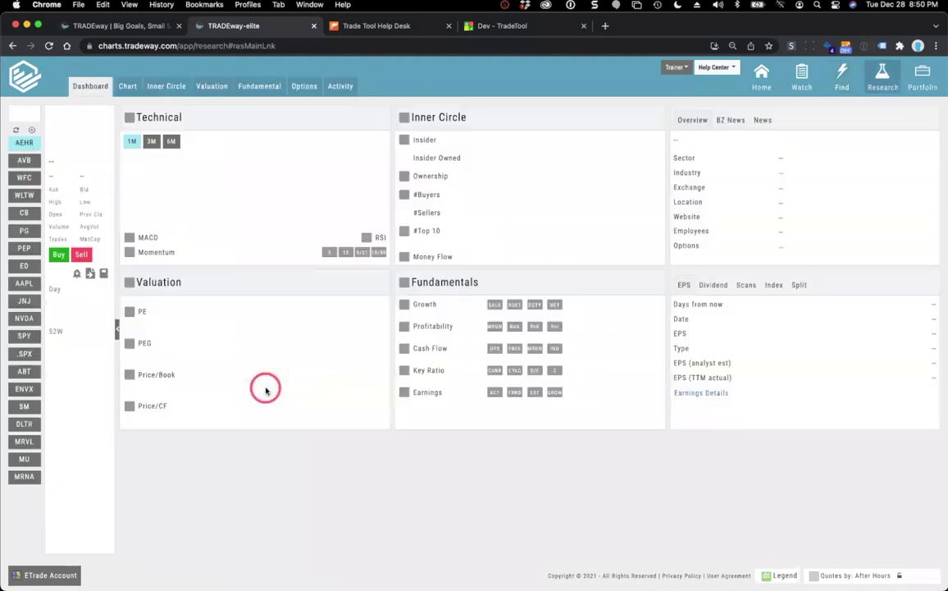
left_click(127, 86)
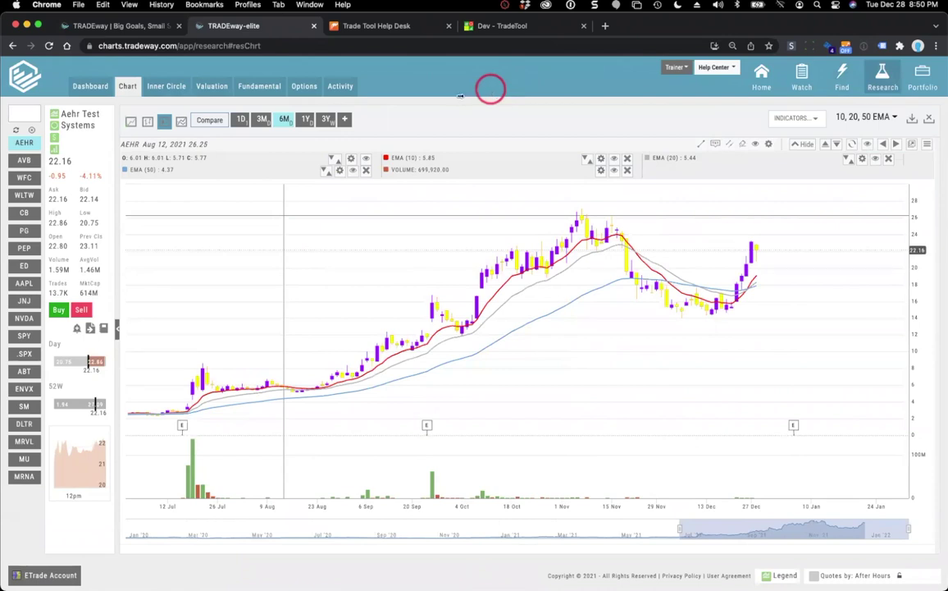
left_click(58, 310)
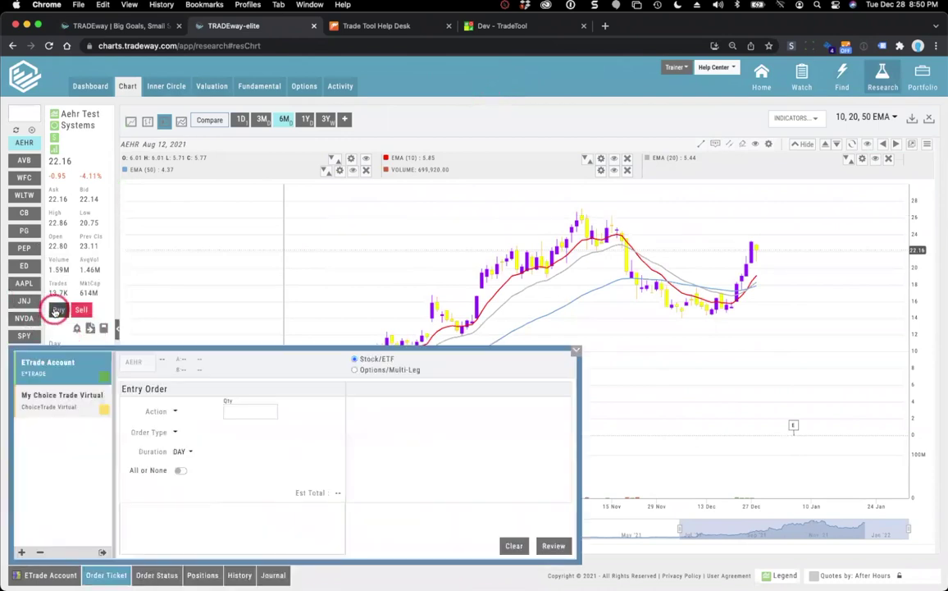
left_click(313, 457)
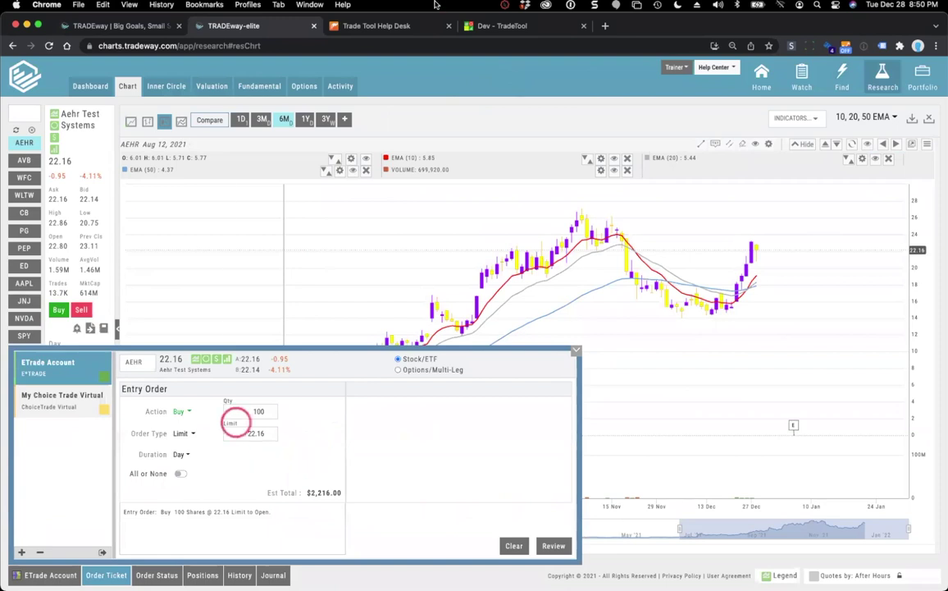
Switch to the Dev - TradeTool site, open AMD's research chart from the Main watchlist and set it to candlesticks
left_click(522, 29)
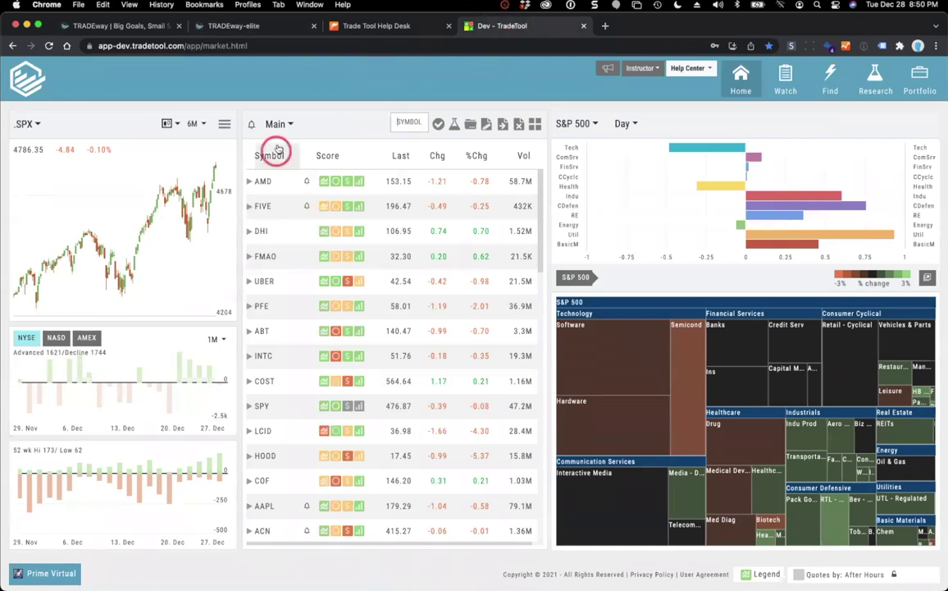
left_click(263, 182)
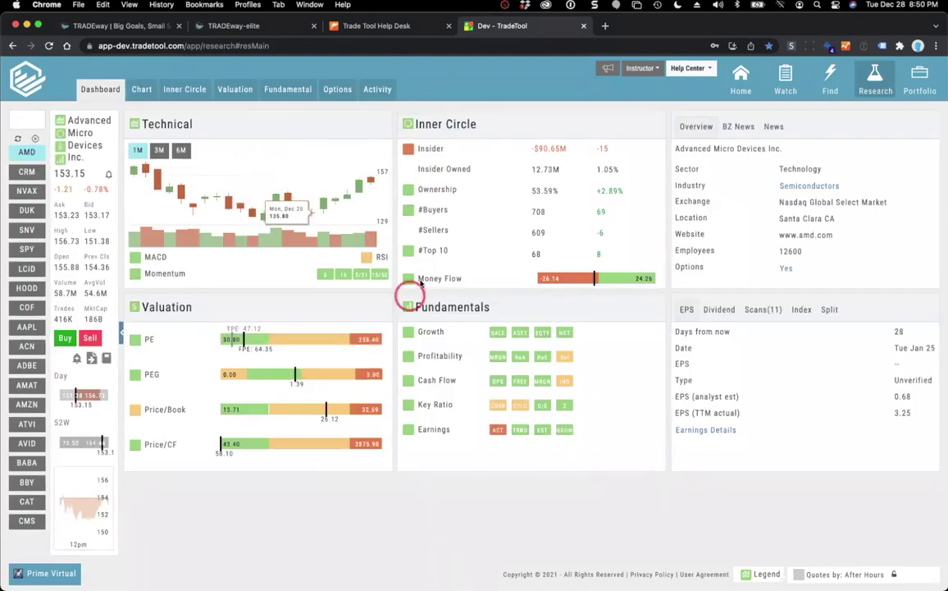
left_click(141, 90)
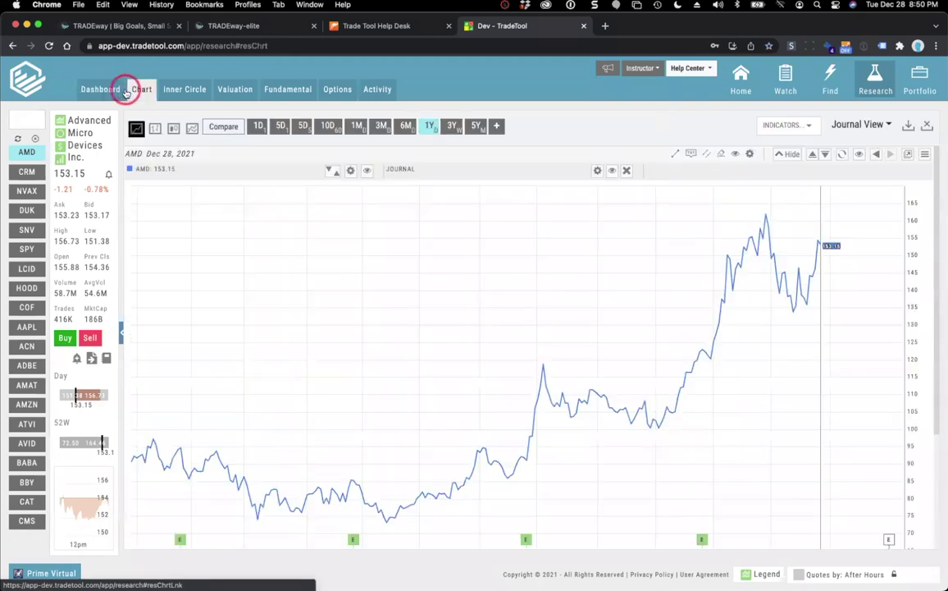
left_click(172, 130)
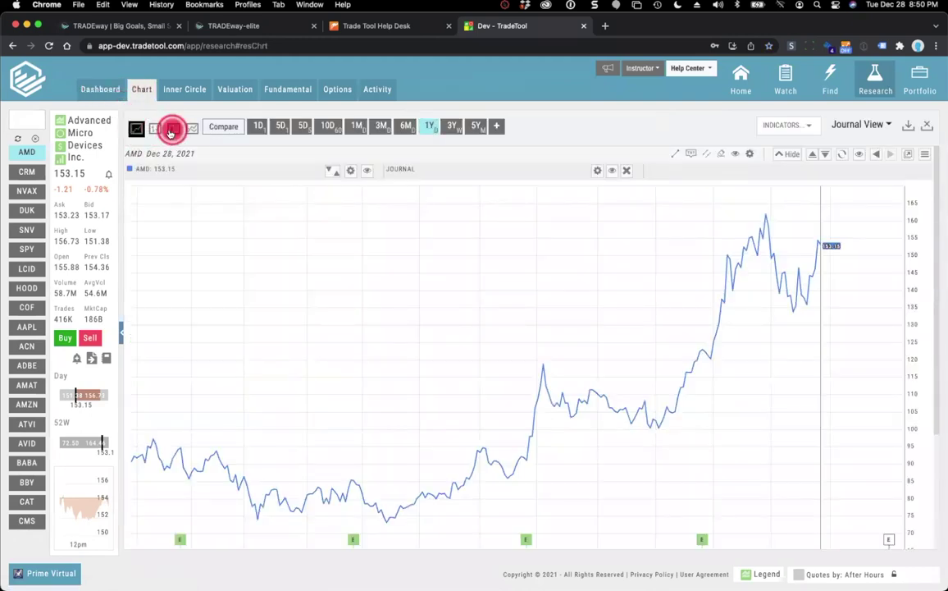
From AMD's dashboard, stage a day limit order to buy 100 shares at 153.23 in the Prime Virtual account
left_click(90, 82)
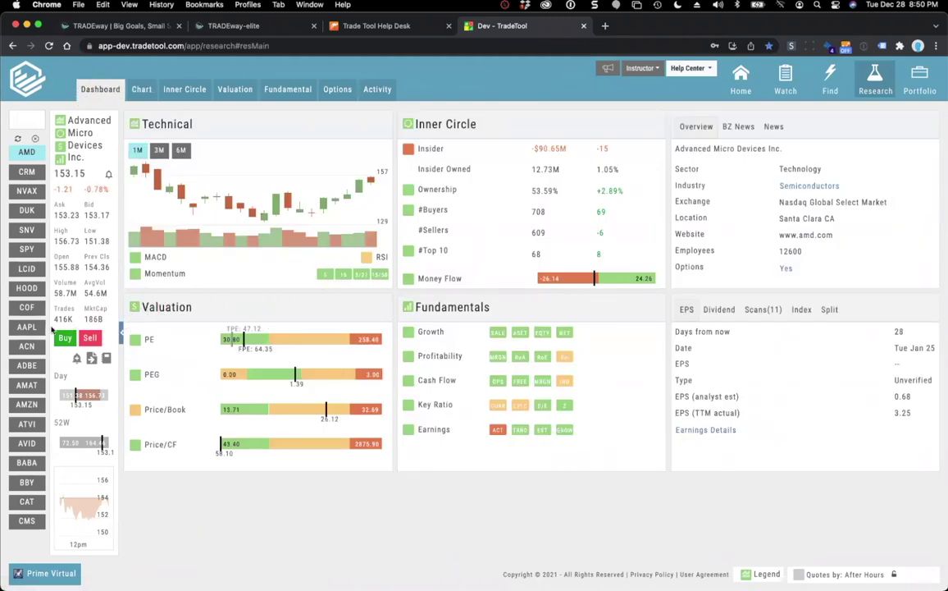
left_click(65, 337)
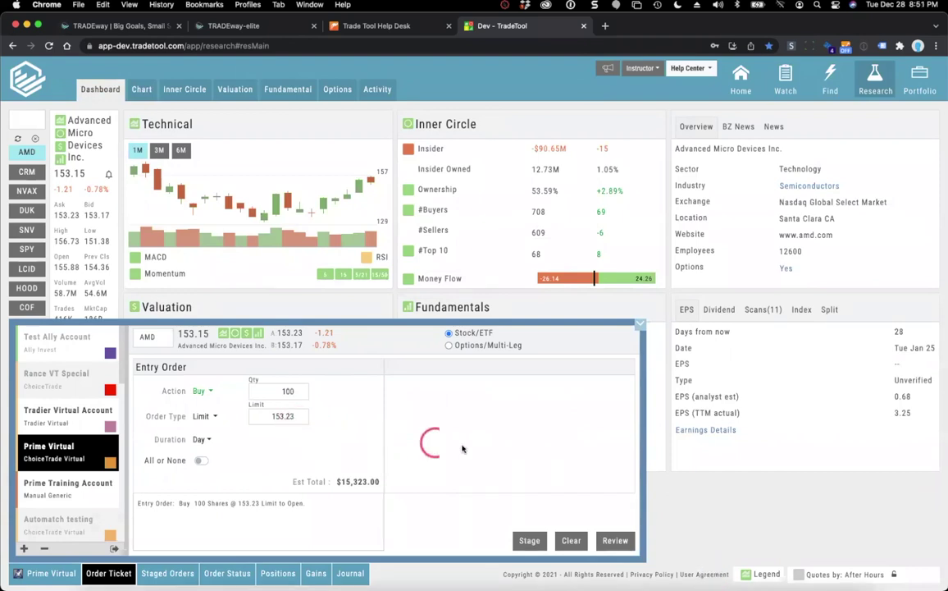
left_click(619, 540)
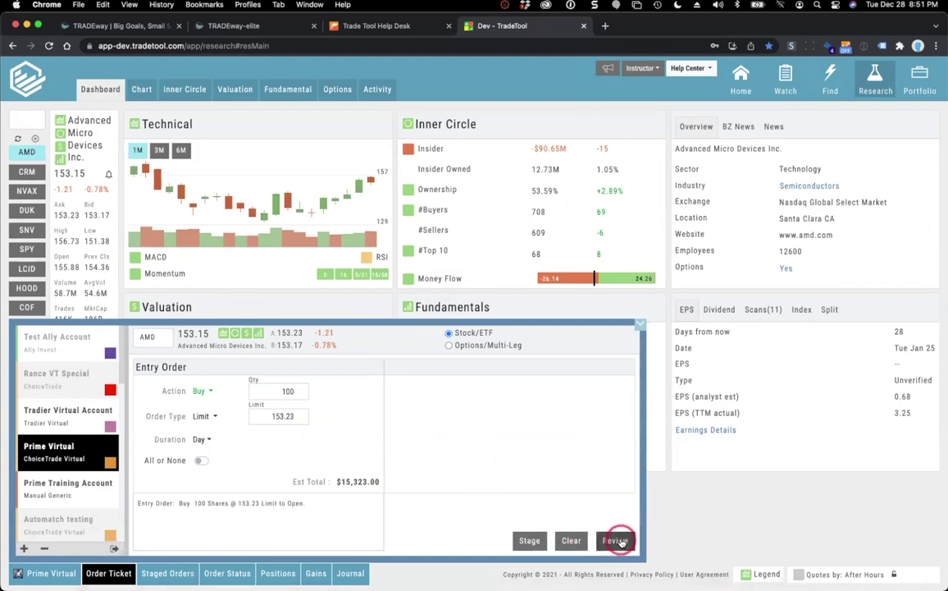
left_click(533, 543)
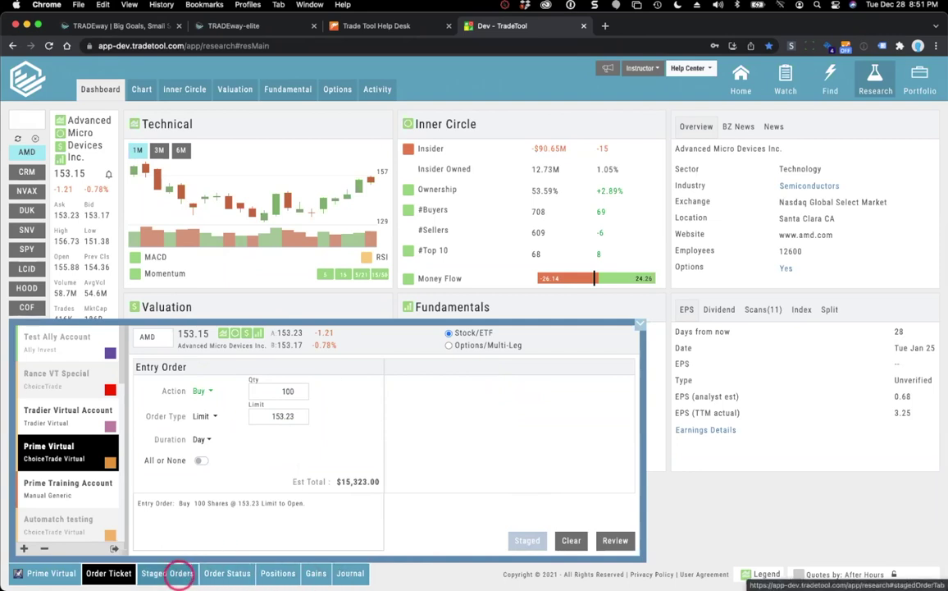
Examine the staged AMD order in the staged orders list and on AMD's price chart
left_click(180, 572)
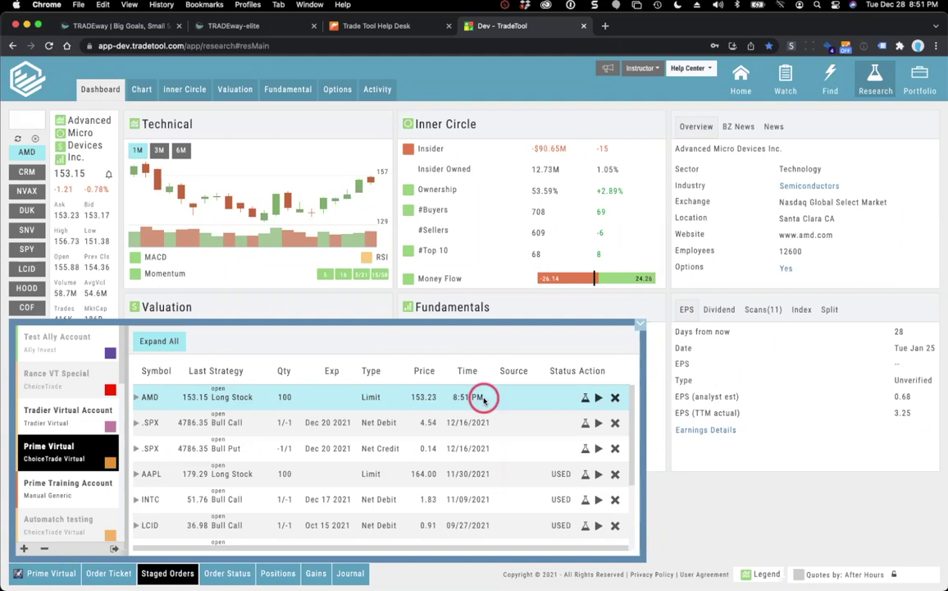
left_click(142, 90)
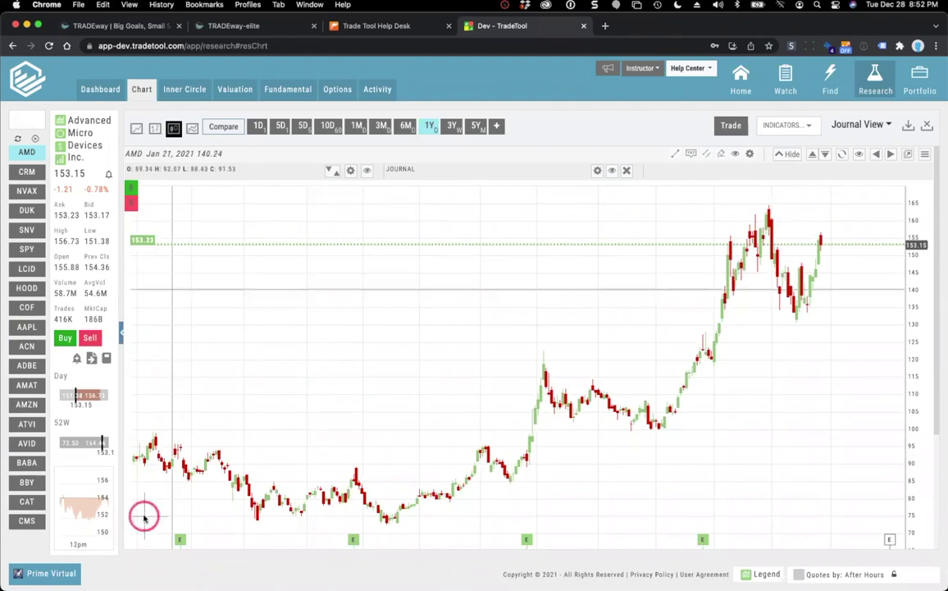
left_click(20, 573)
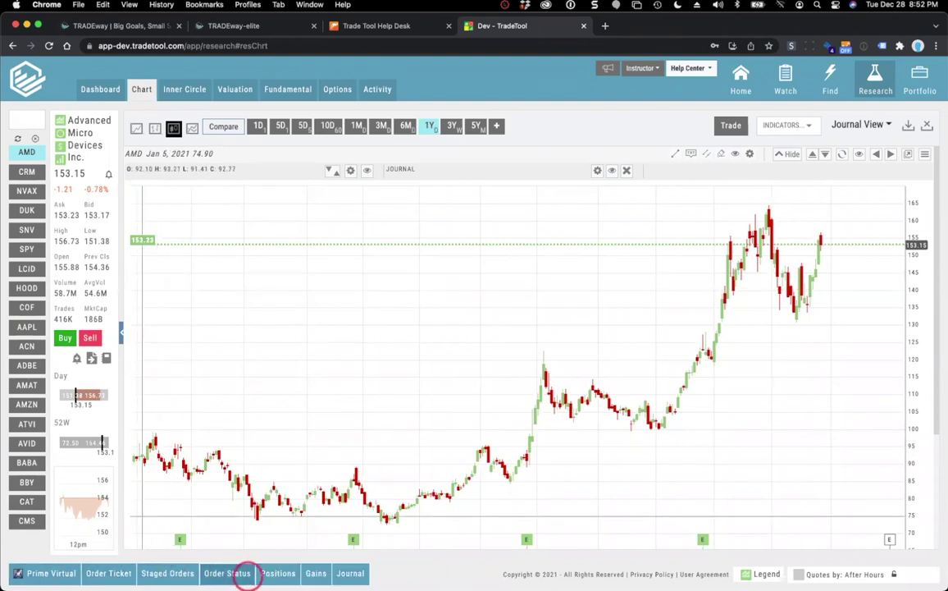
left_click(184, 573)
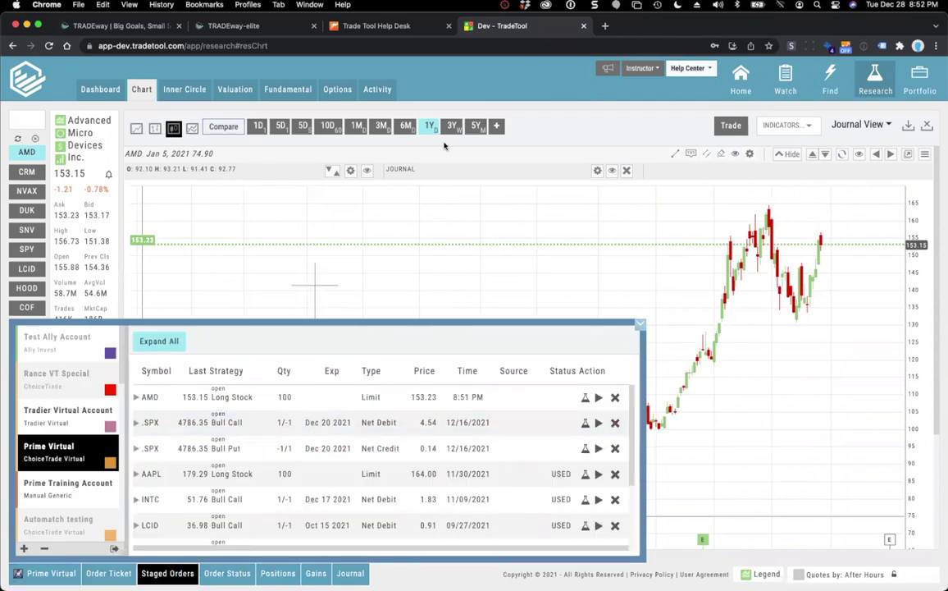
left_click(556, 155)
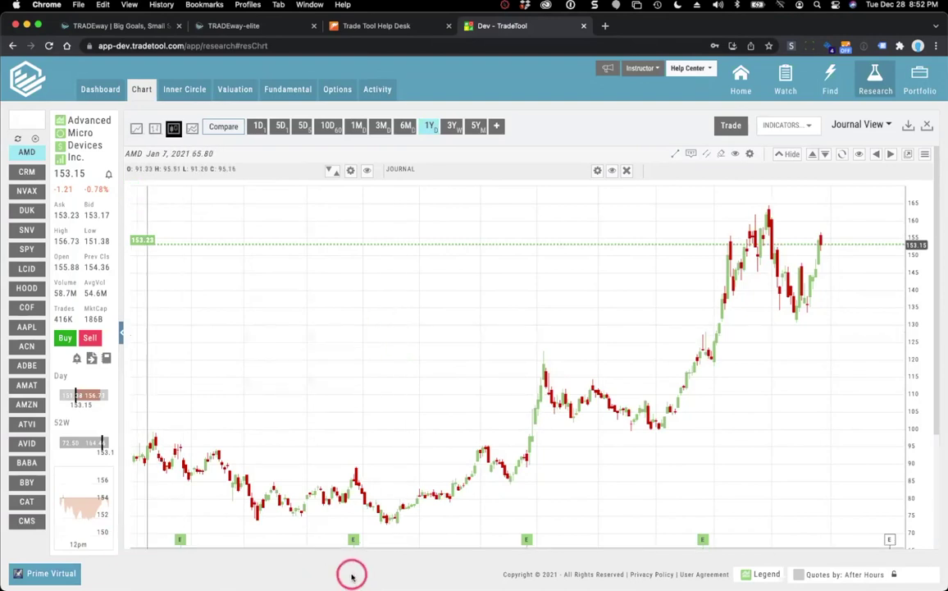
Inspect the staged order's price line on the AMD chart and recheck the staged orders list
left_click(738, 121)
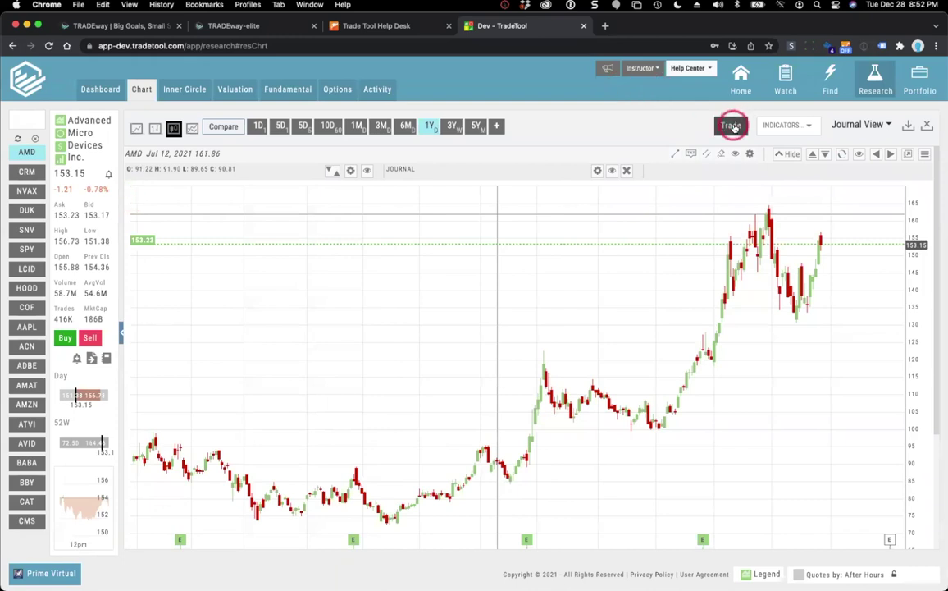
left_click(440, 246)
left_click(440, 243)
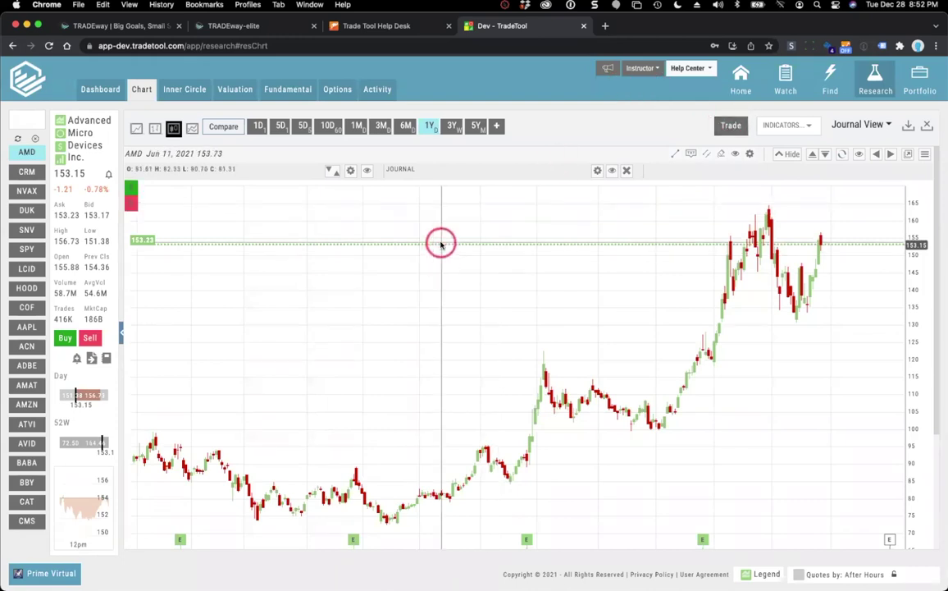
left_click(727, 128)
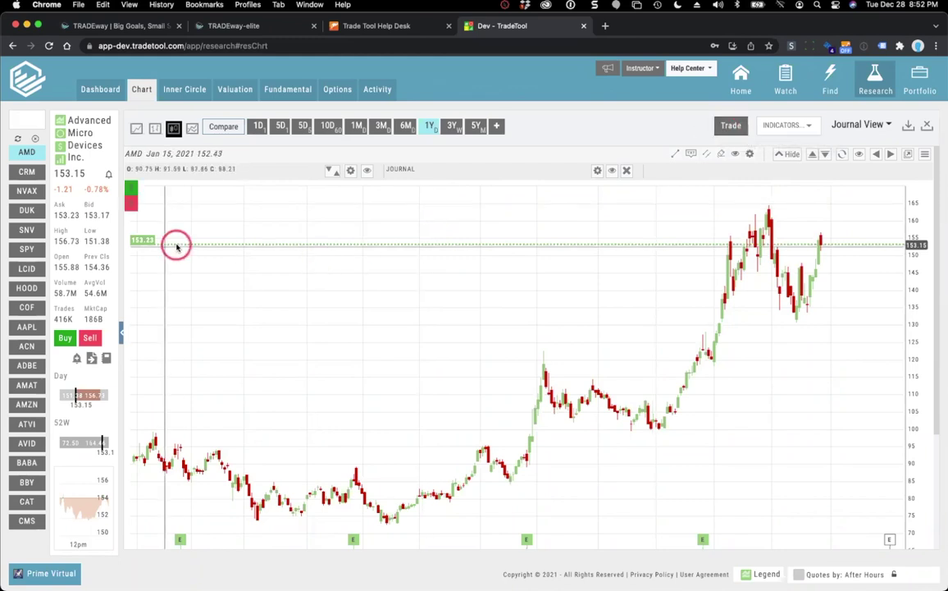
left_click(45, 572)
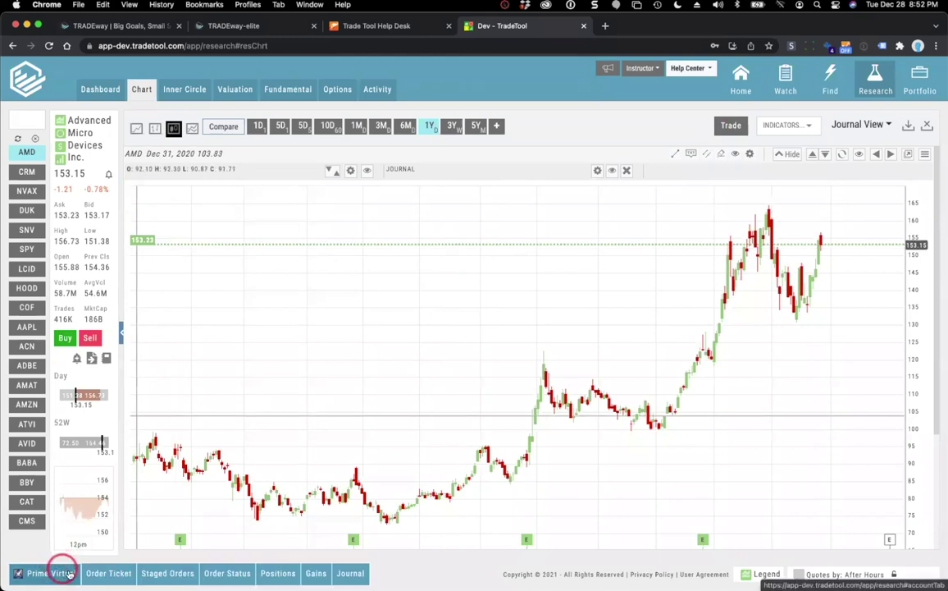
left_click(182, 573)
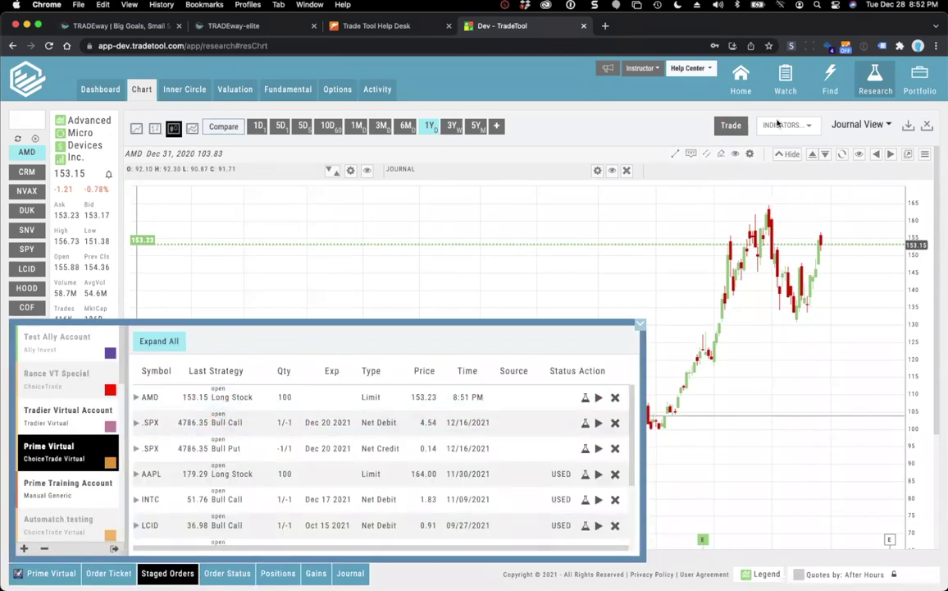
left_click(635, 139)
Send the staged AMD trade from the chart to the order ticket and review the order
left_click(730, 127)
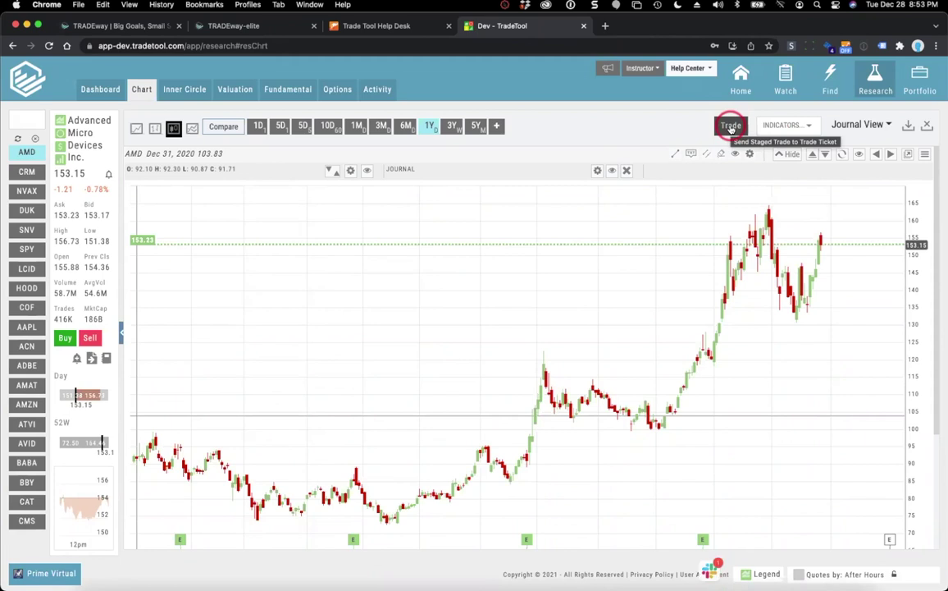
left_click(731, 127)
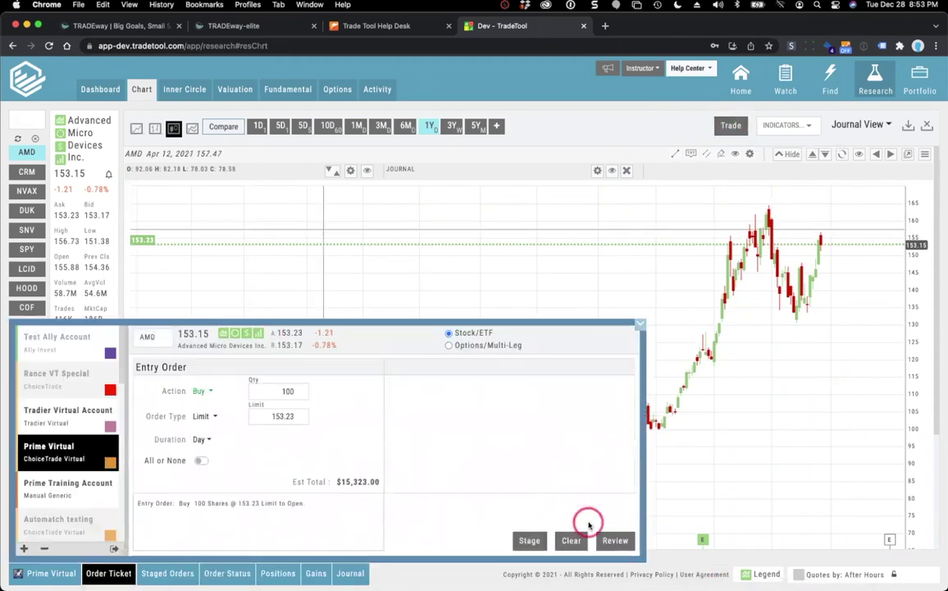
left_click(613, 540)
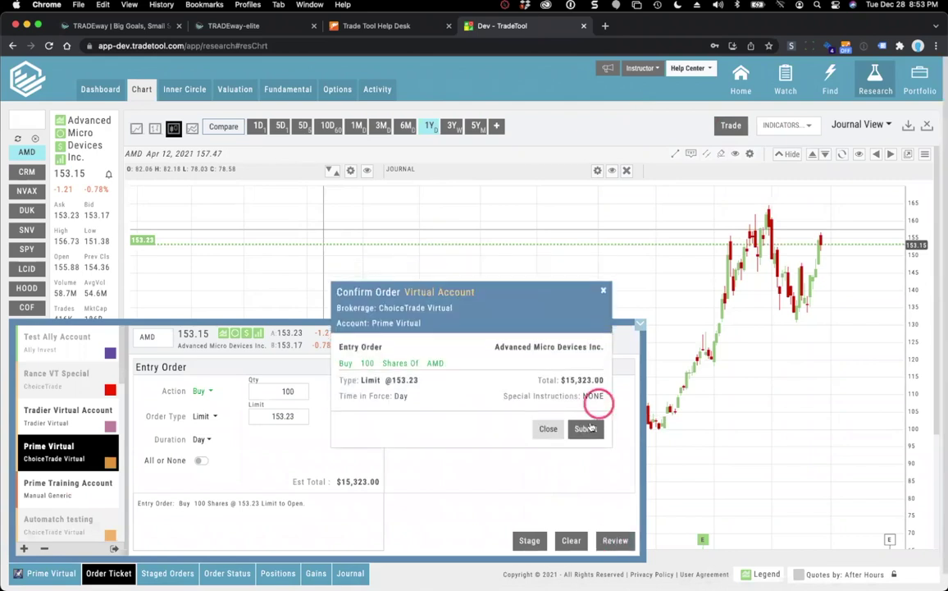
Submit the 100-share AMD limit buy at 153.23 to the Prime Virtual account and reload AMD's chart
left_click(586, 429)
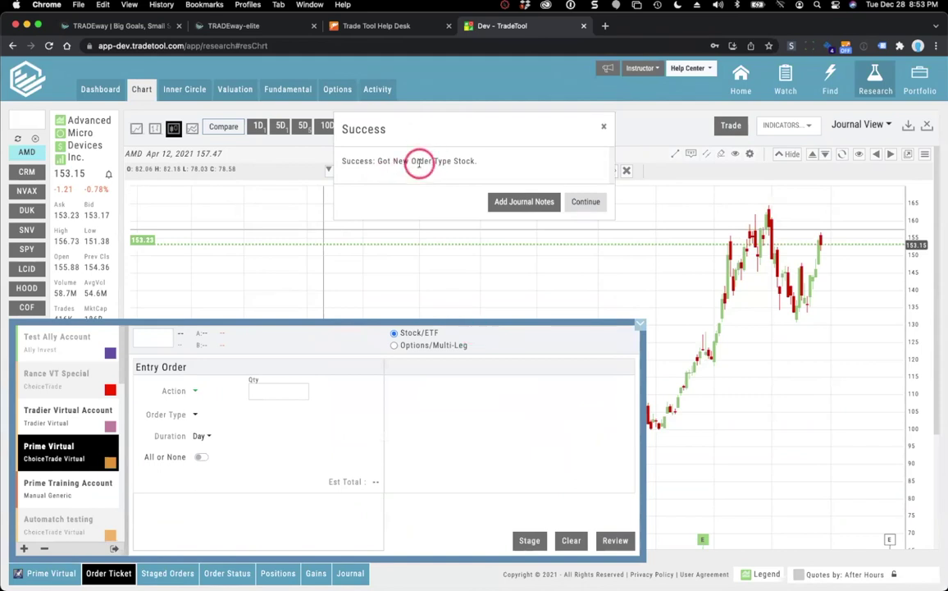
left_click(584, 201)
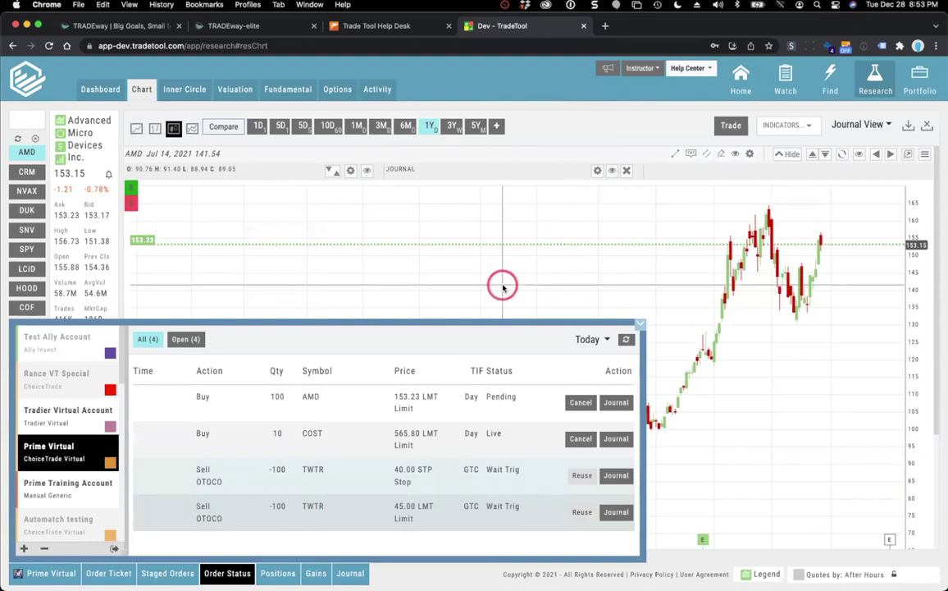
left_click(26, 153)
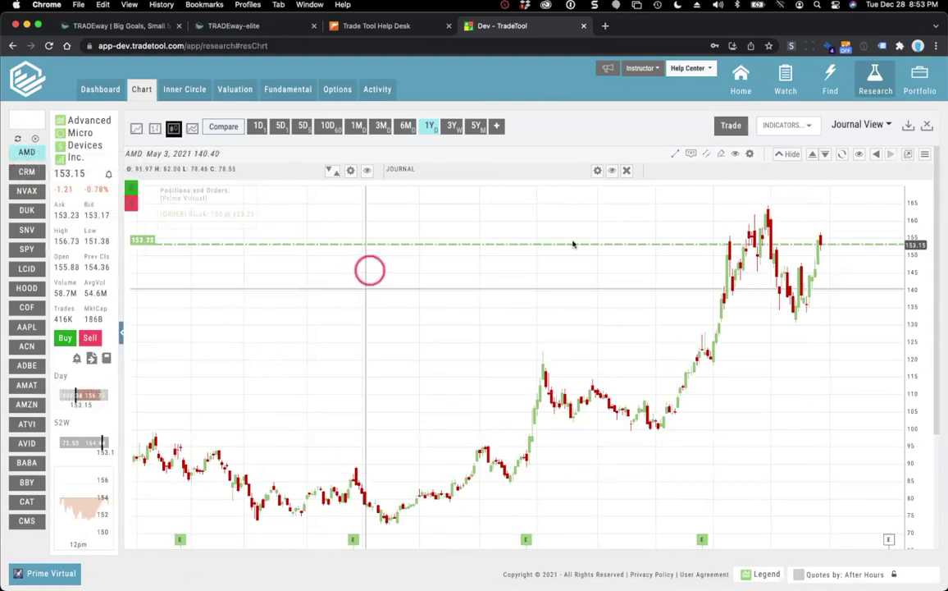
Delete the 8:53 PM AMD trade sourced from Prime Demo from the Prime Virtual staged orders and collapse the list
left_click(33, 573)
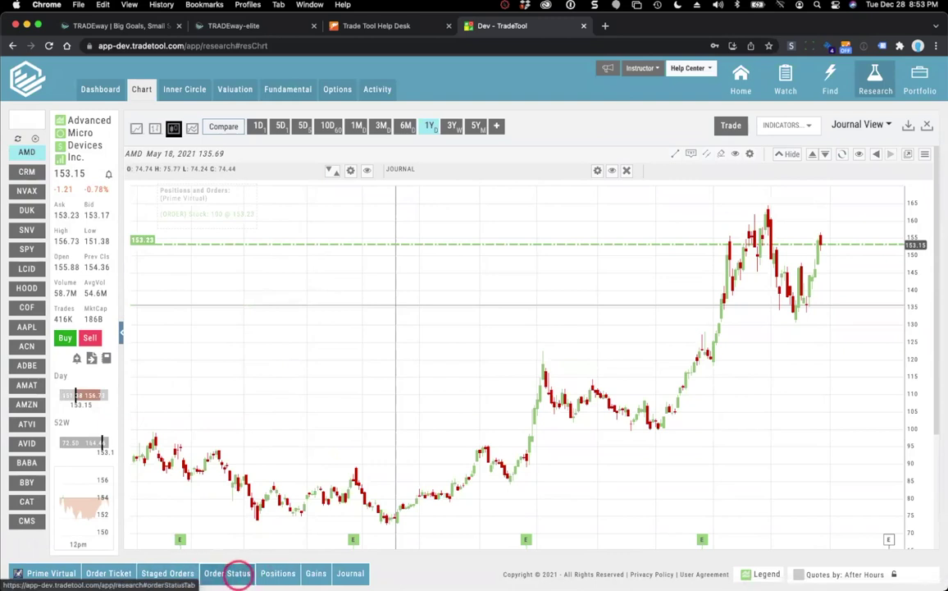
left_click(161, 572)
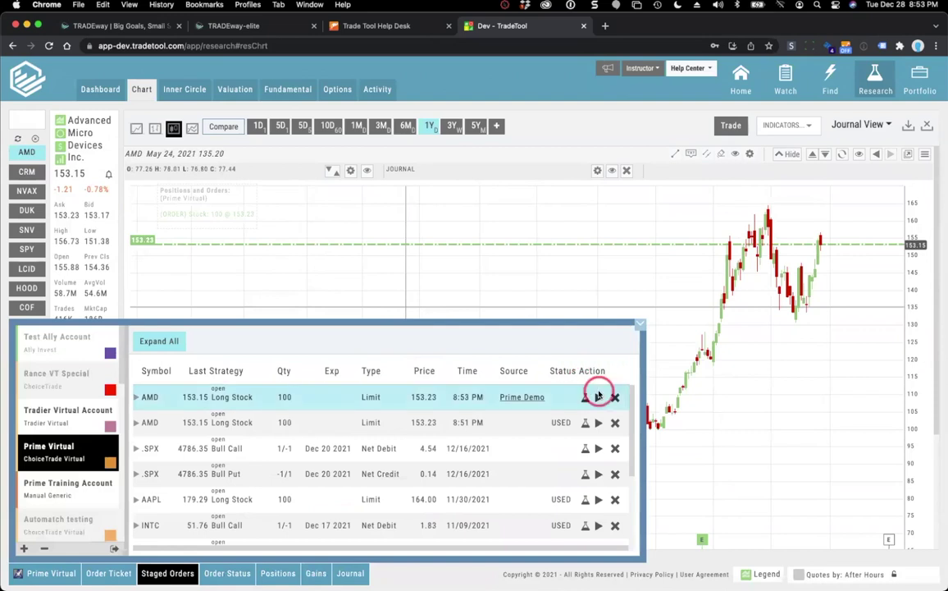
left_click(615, 398)
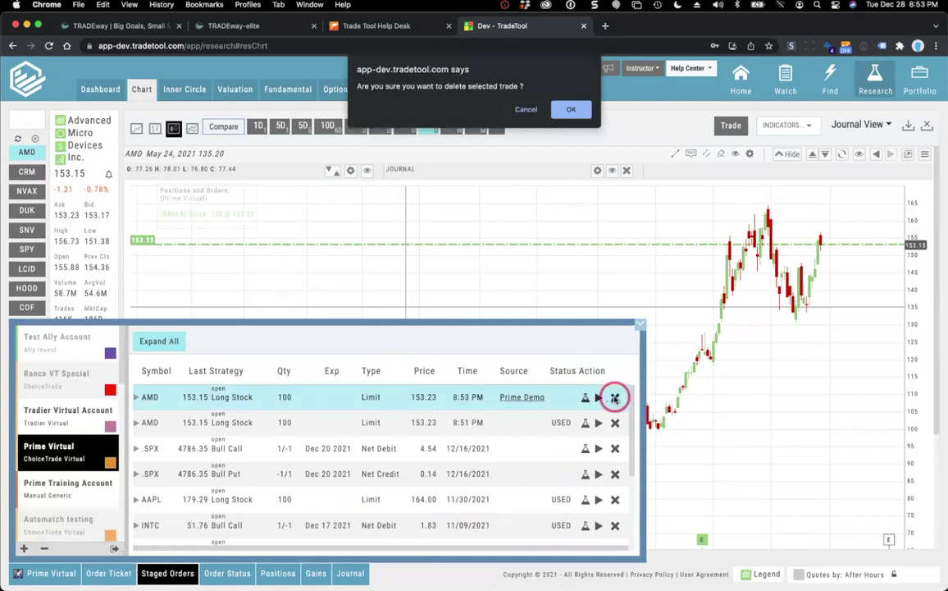
left_click(567, 110)
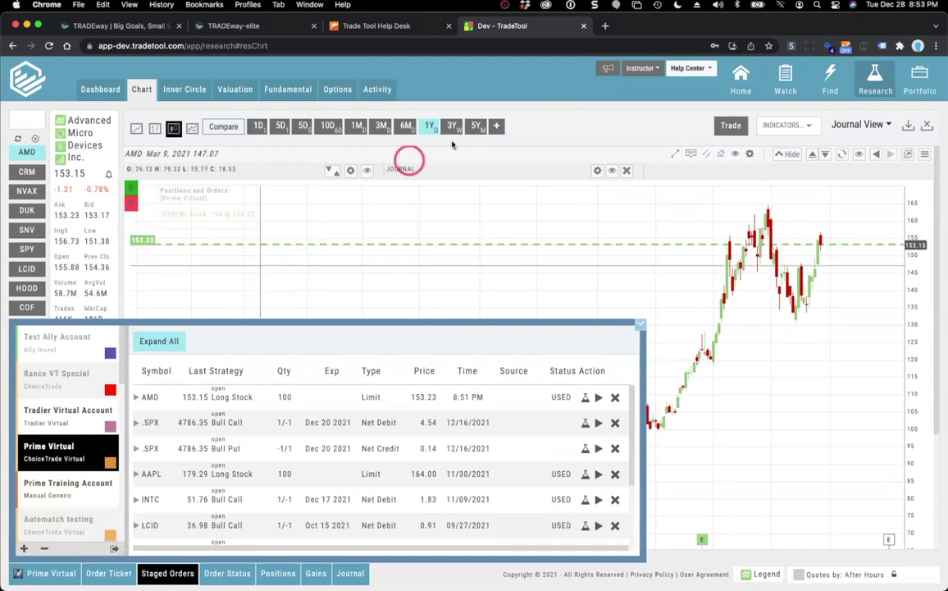
left_click(527, 115)
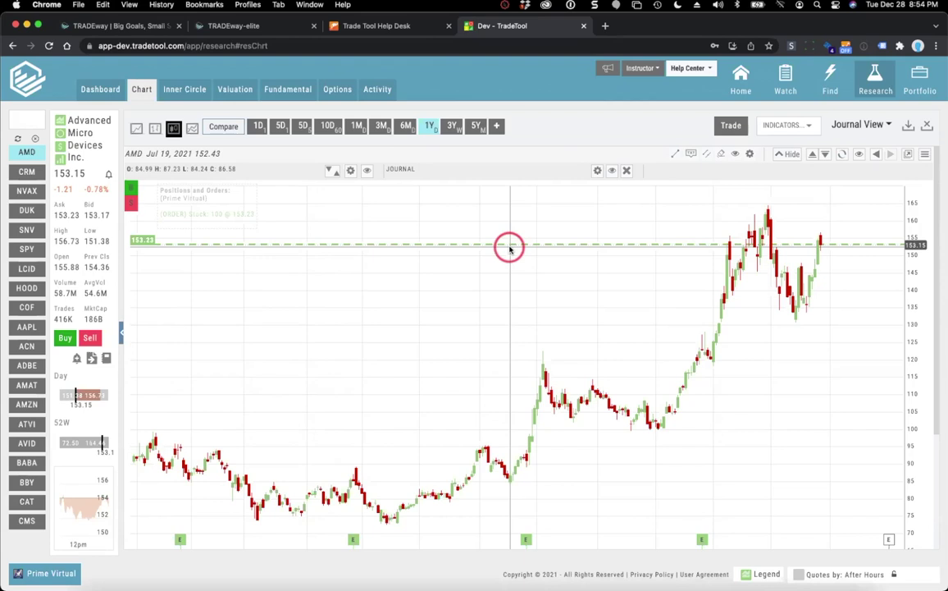
key("super+Tab")
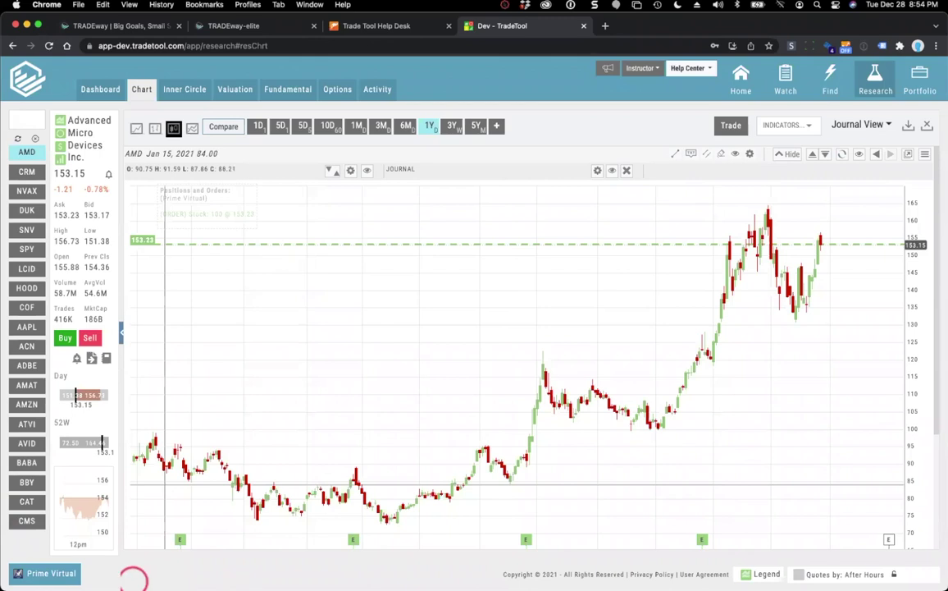
Find SNV among the Prime Virtual positions and examine its entry price line on the SNV chart
left_click(82, 575)
left_click(278, 573)
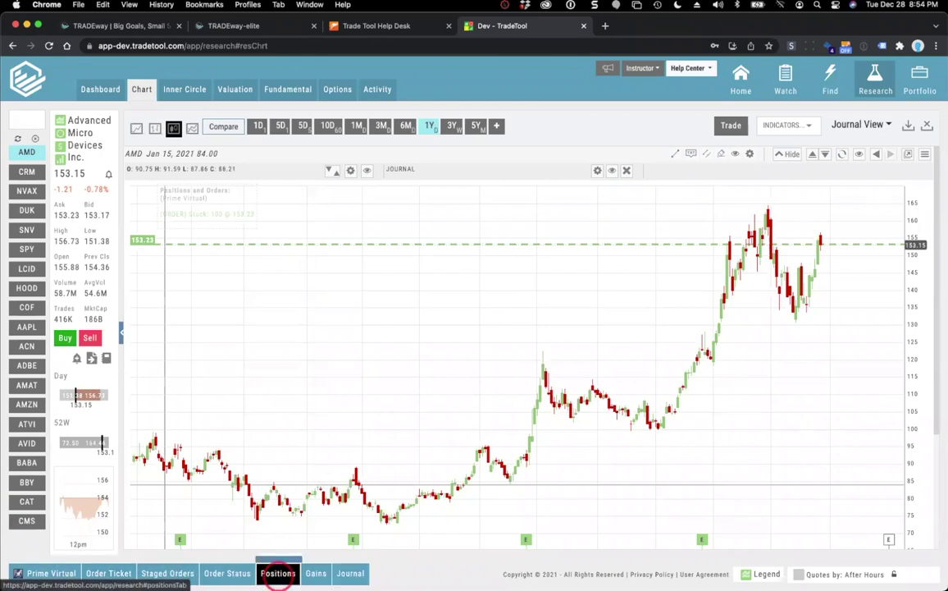
left_click(288, 543)
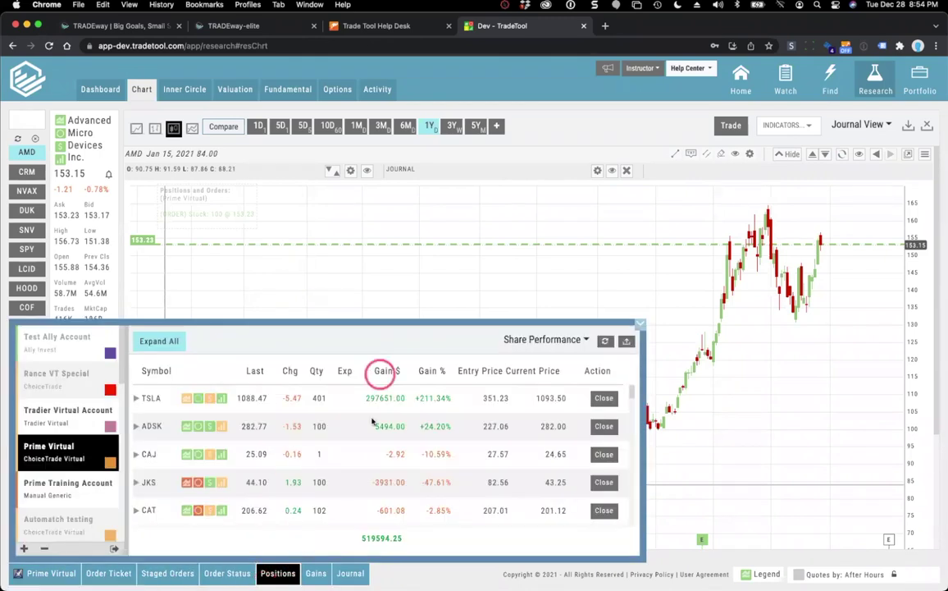
left_click(405, 424)
scroll(405, 424, "down", 10)
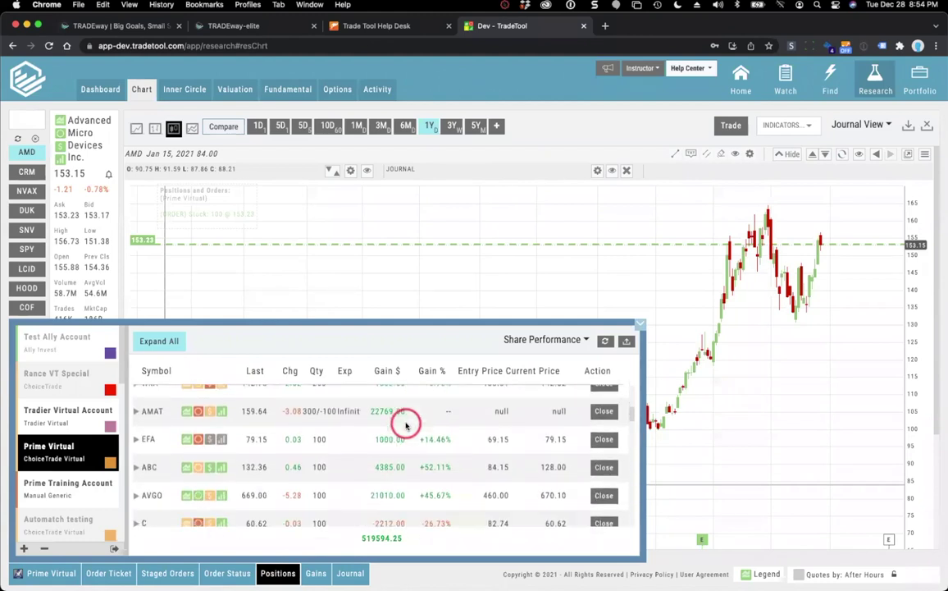
scroll(406, 424, "down", 10)
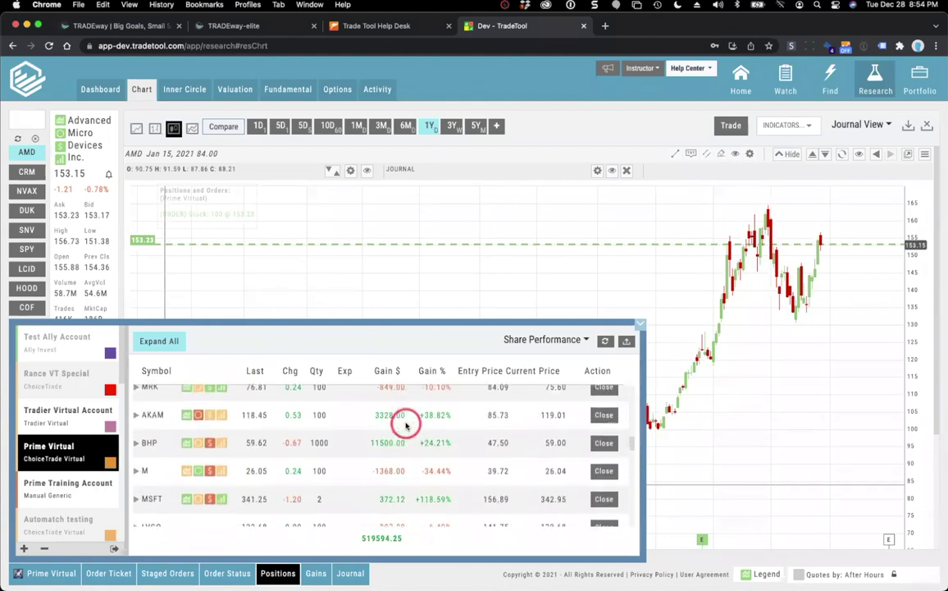
scroll(405, 424, "down", 5)
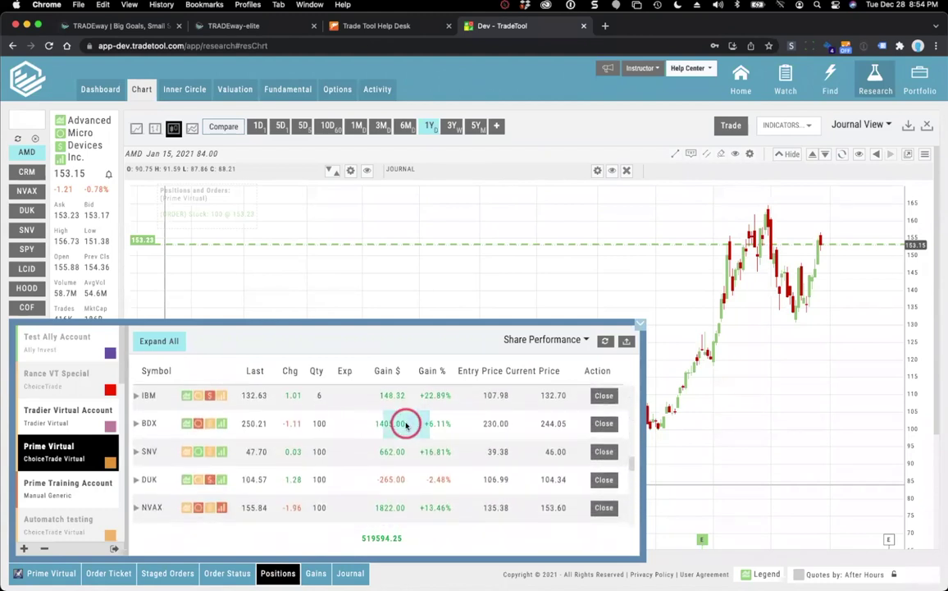
scroll(405, 424, "down", 1)
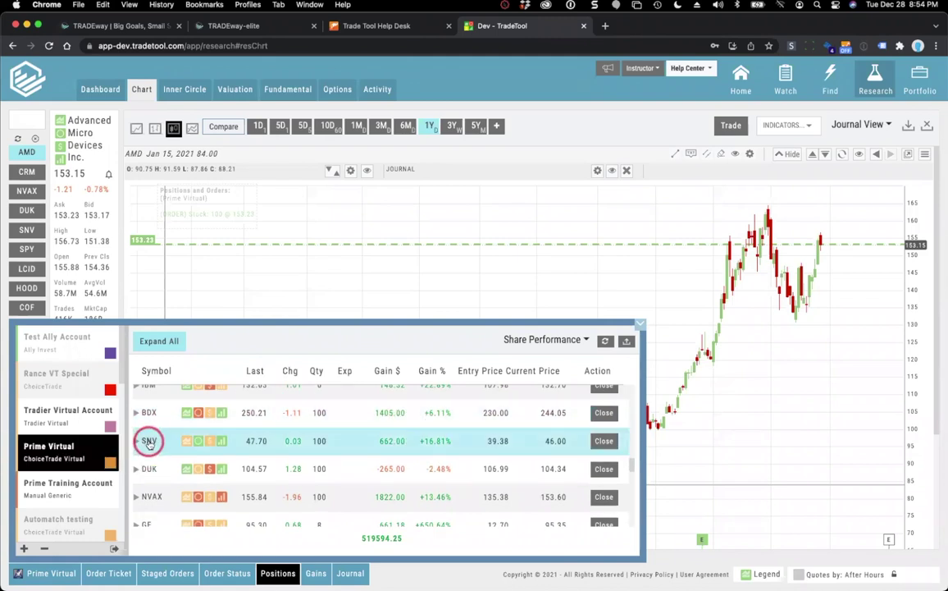
left_click(149, 440)
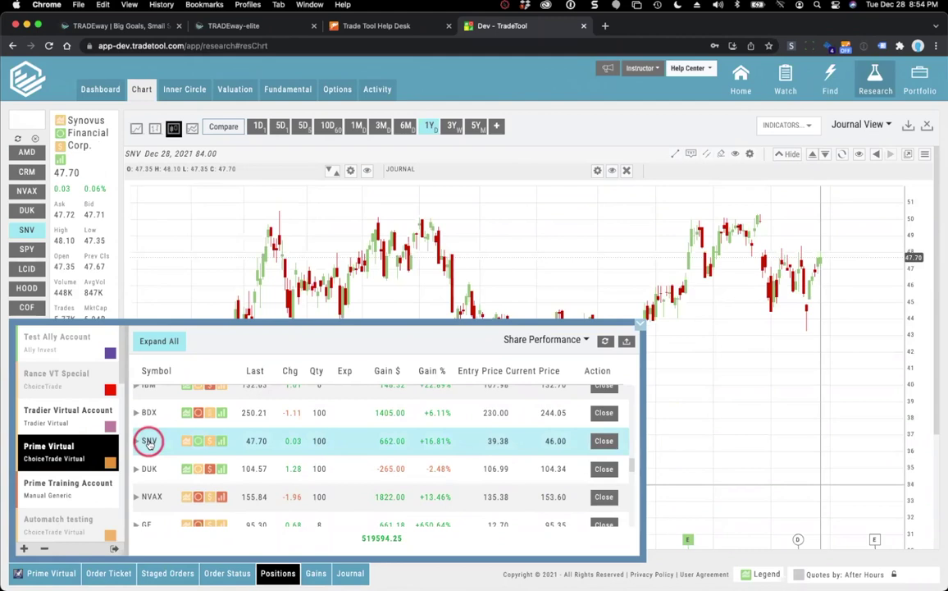
left_click(639, 323)
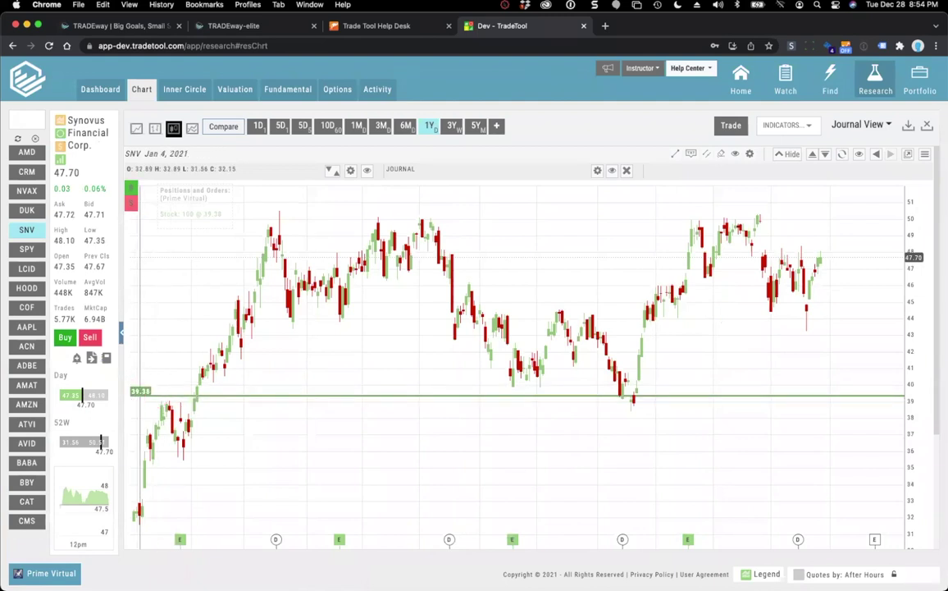
Reopen the Prime Virtual positions list and reduce the page zoom to 75%
left_click(47, 573)
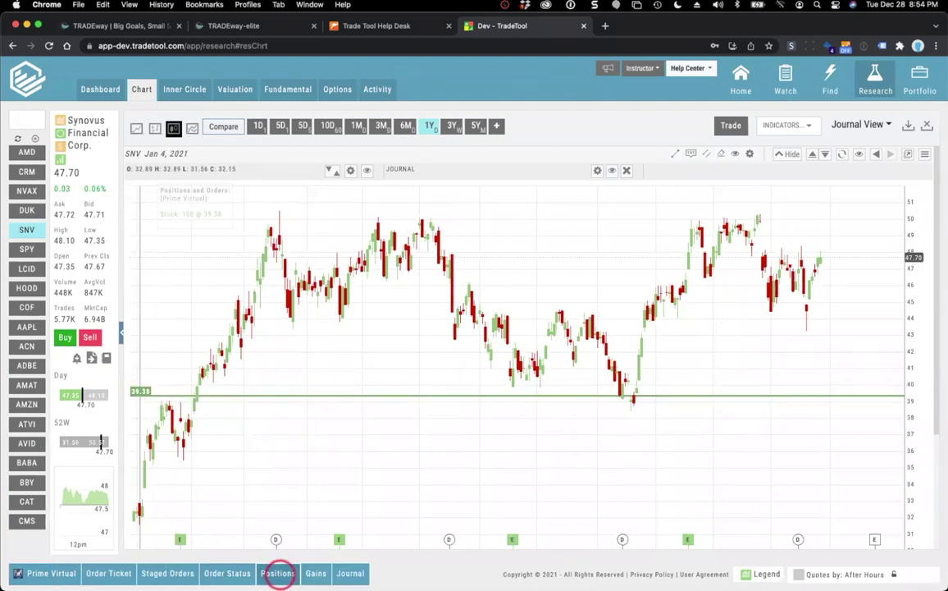
left_click(278, 572)
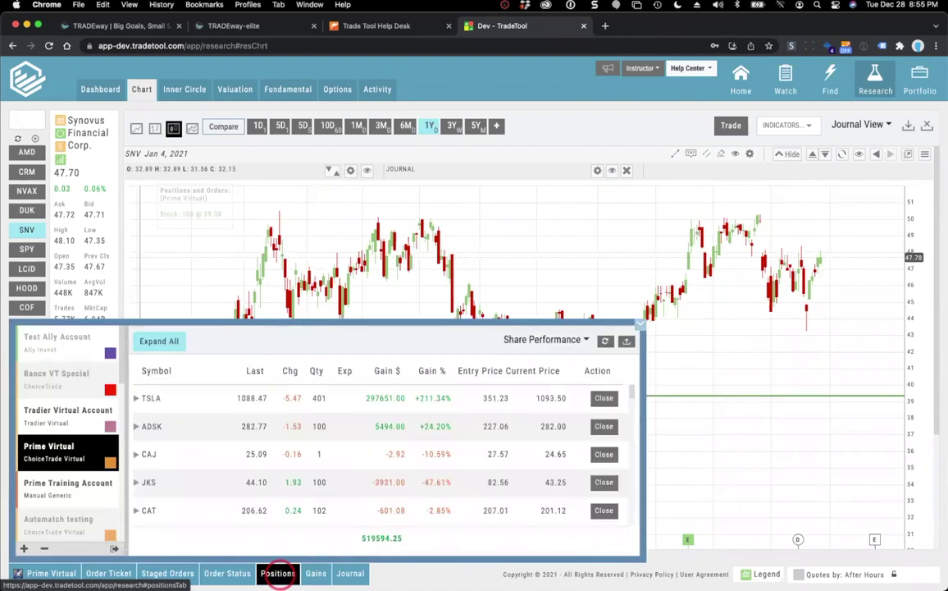
scroll(491, 407, "down", 2)
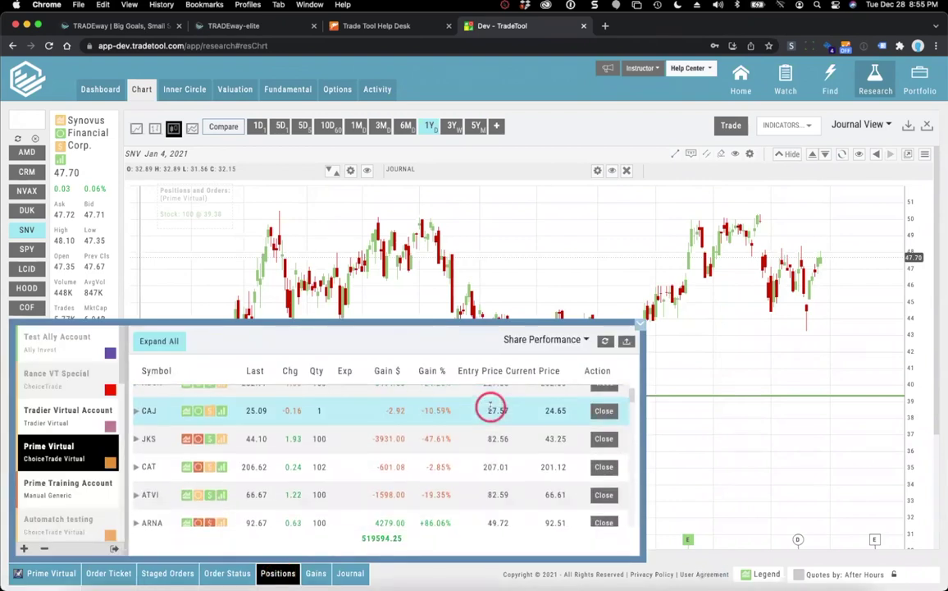
scroll(490, 407, "up", 1)
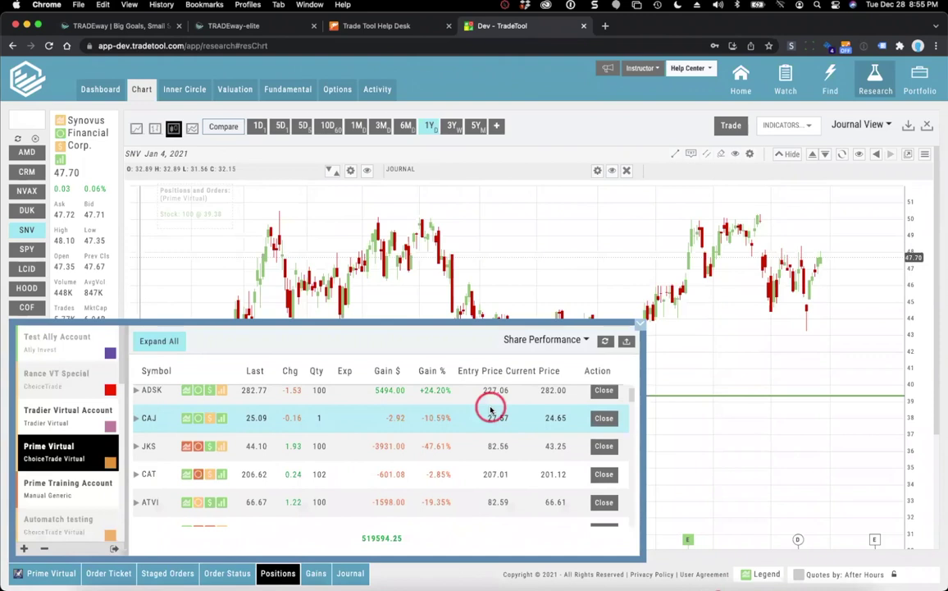
key("super+minus")
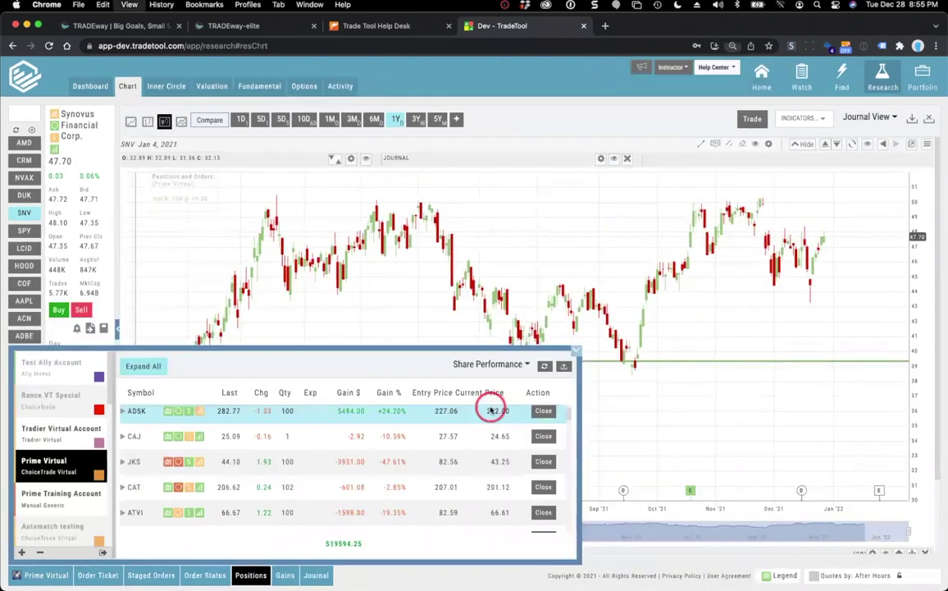
key("super+minus")
key("super+minus")
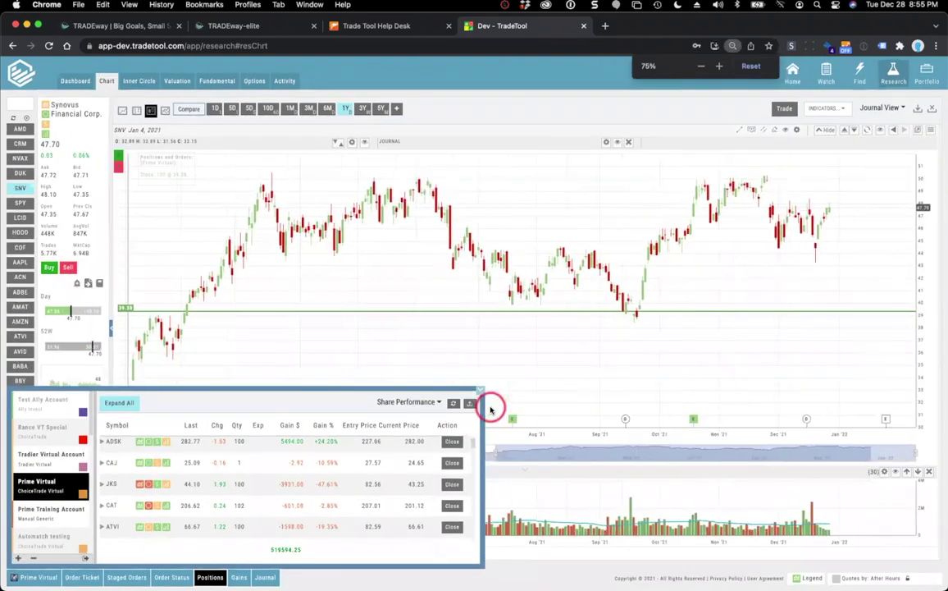
Chart the DUK and NVAX positions from the positions list and examine their entry price lines
scroll(278, 477, "down", 5)
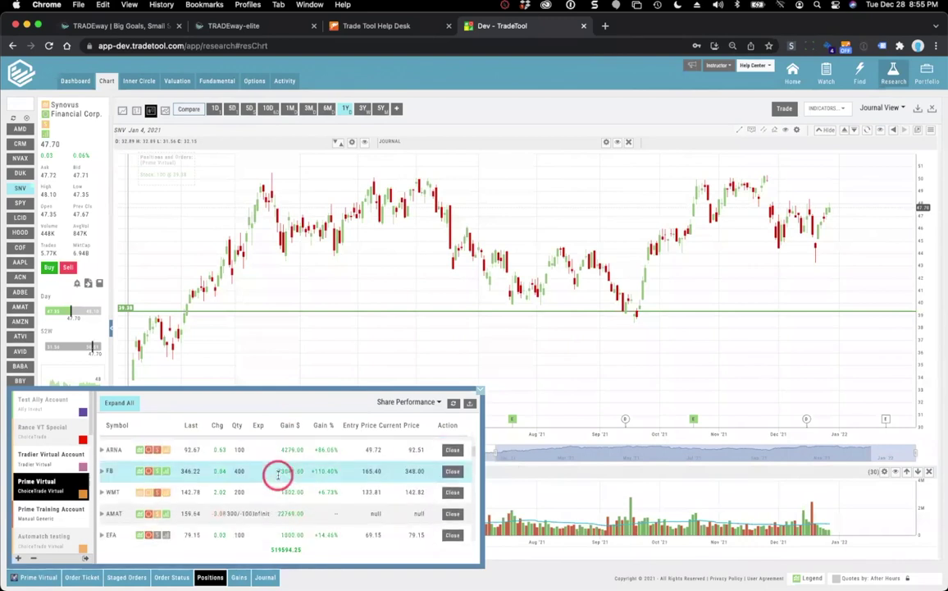
scroll(278, 478, "down", 6)
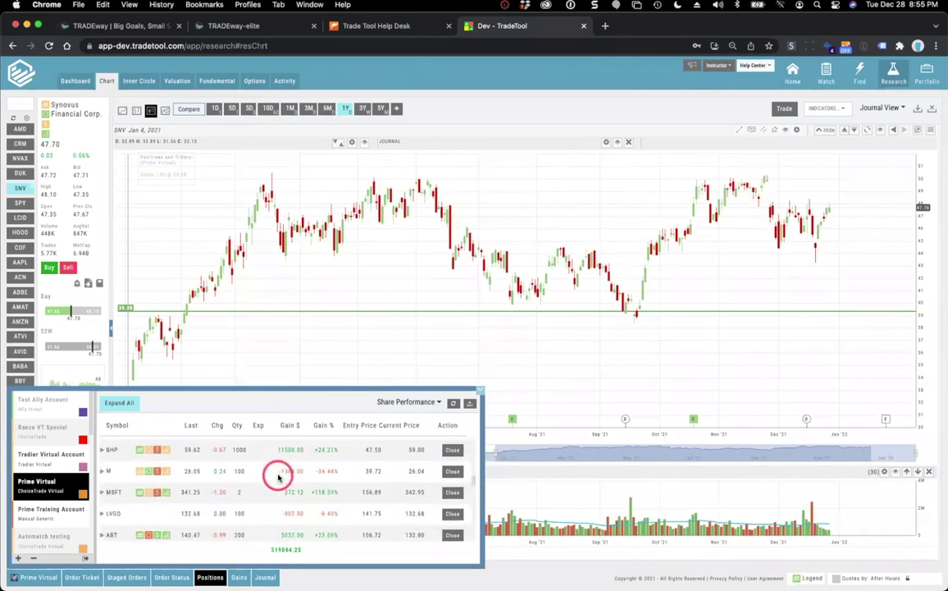
scroll(278, 477, "down", 1)
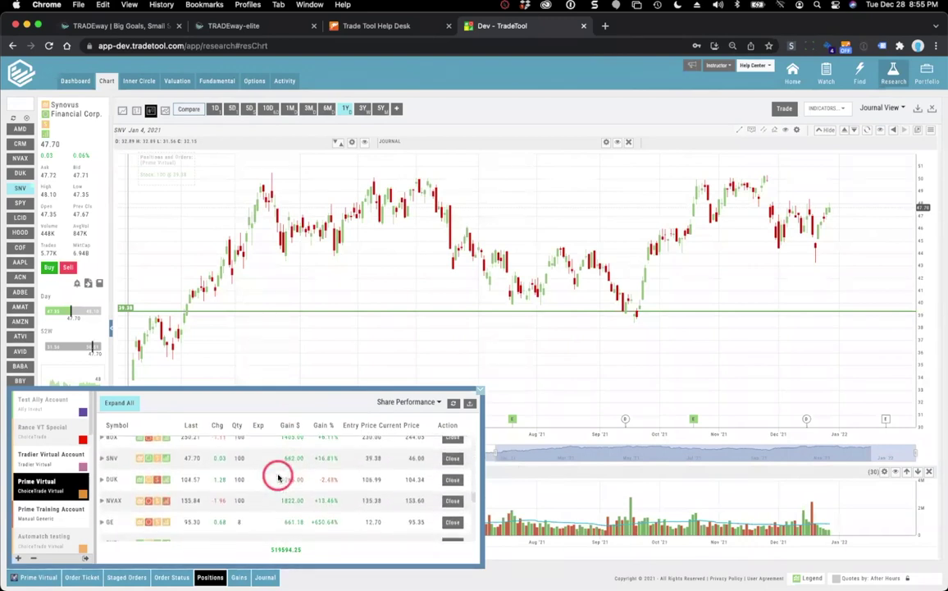
left_click(115, 461)
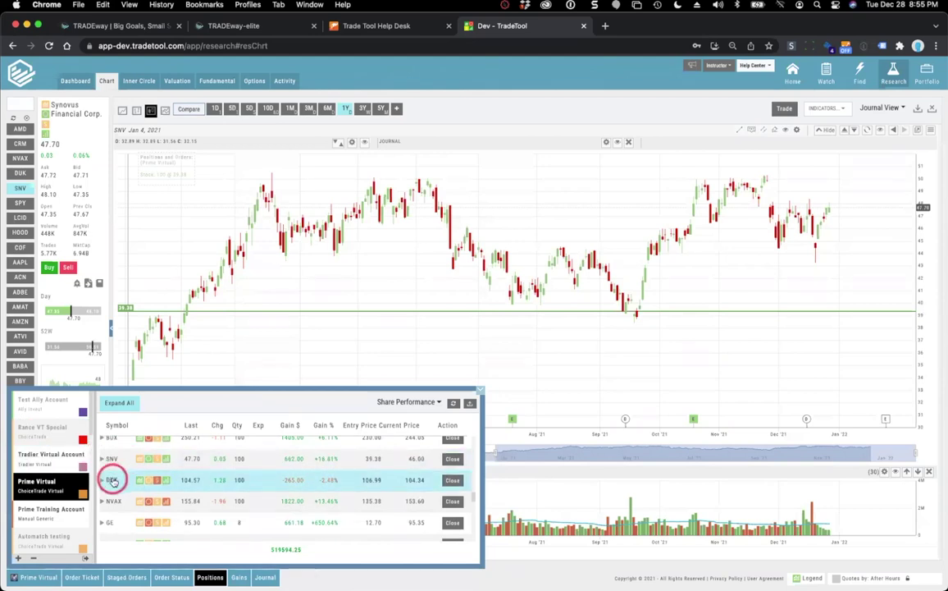
left_click(113, 480)
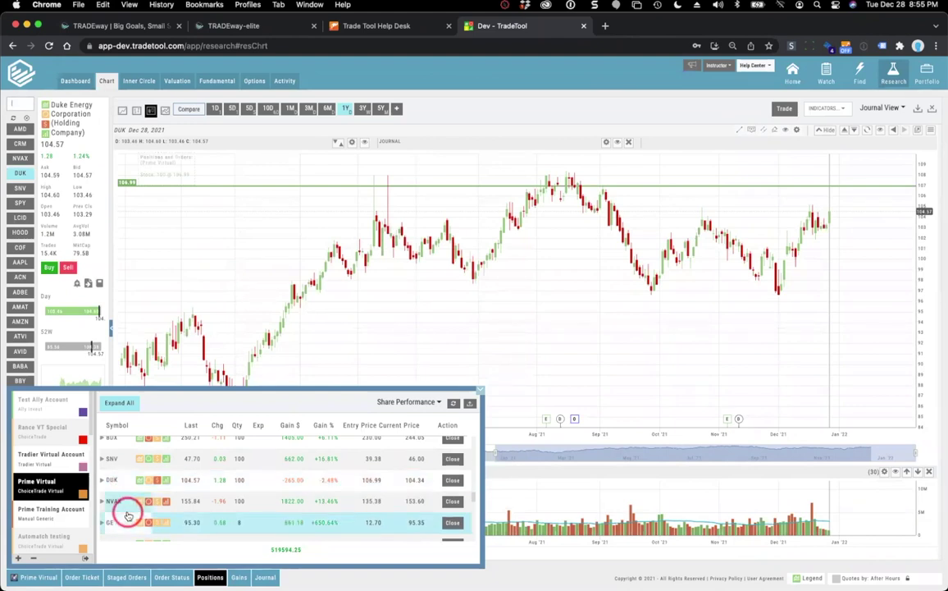
left_click(114, 501)
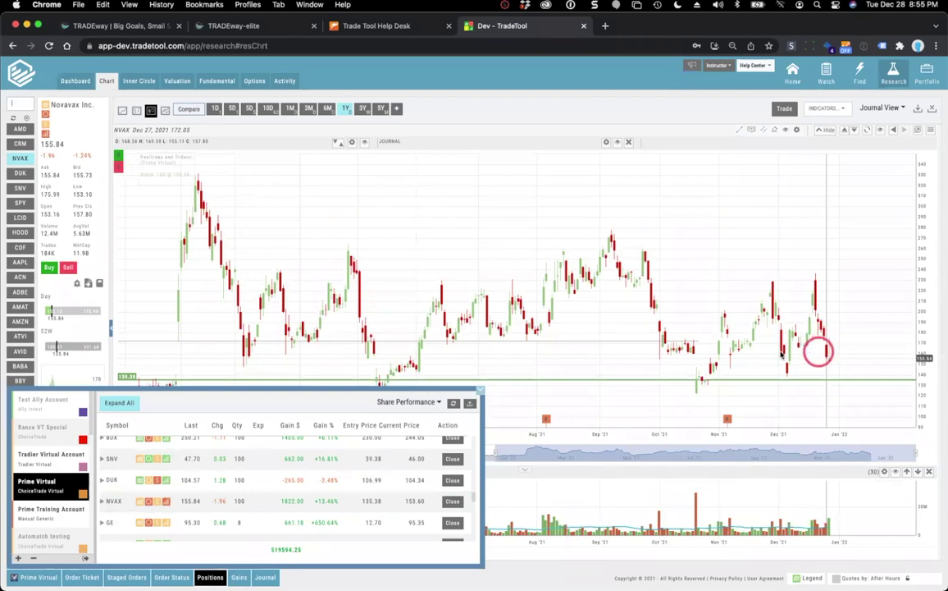
left_click(601, 115)
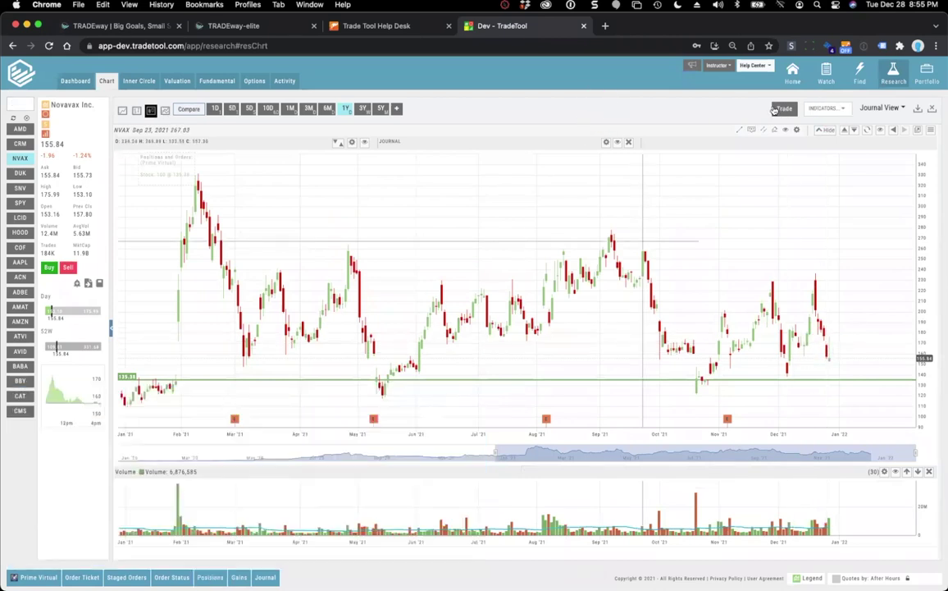
Review the NVAX exit order in the order ticket launched from its chart, and restore the page zoom
left_click_drag(487, 430, 760, 154)
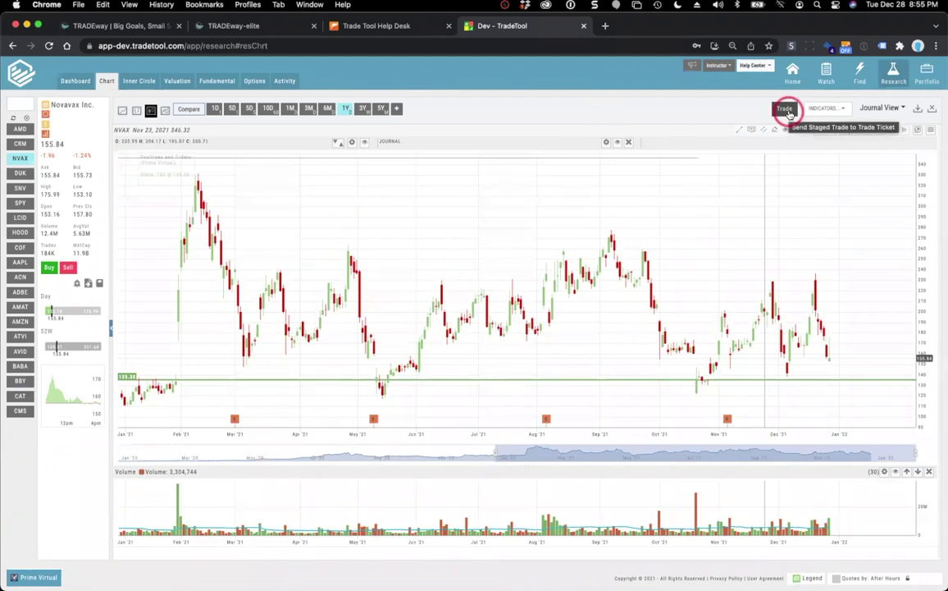
left_click(779, 109)
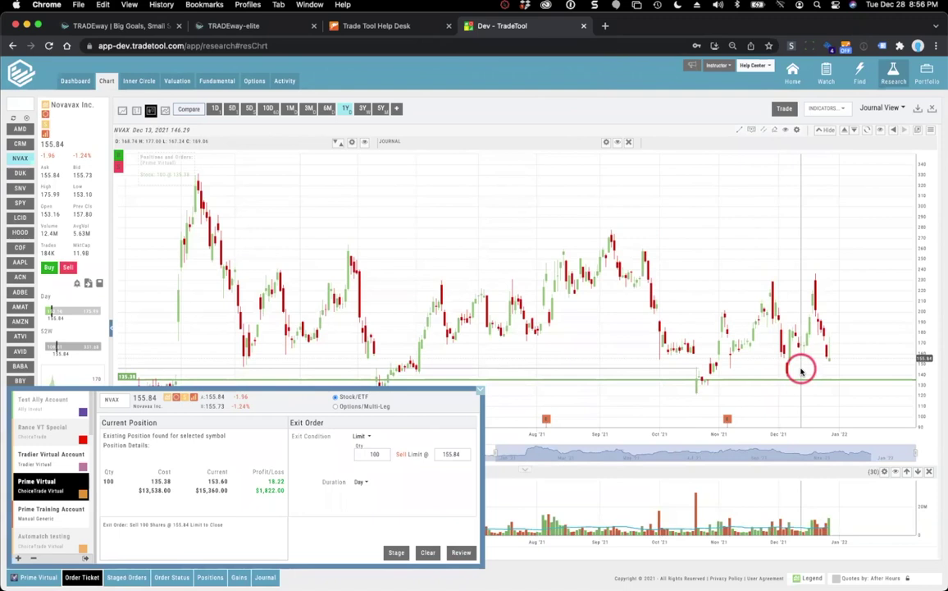
key("super+equal")
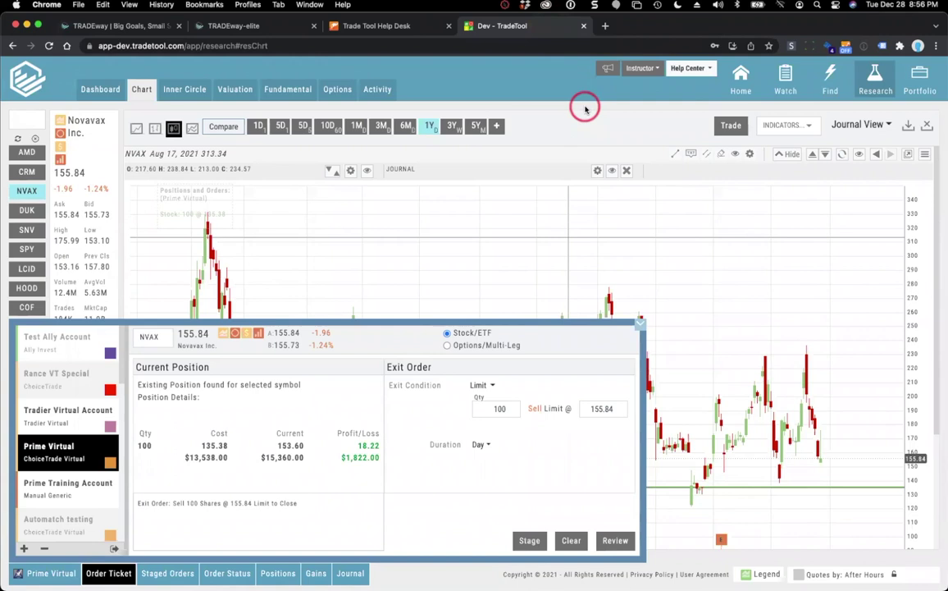
left_click(586, 109)
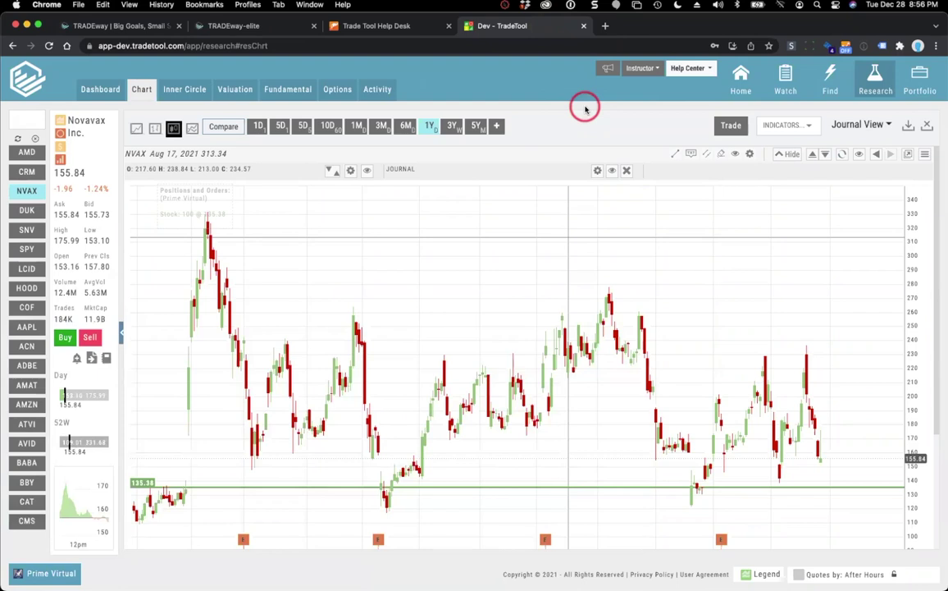
Display CRM's chart from the watchlist and change it to a line chart showing the journaled trades
left_click(24, 172)
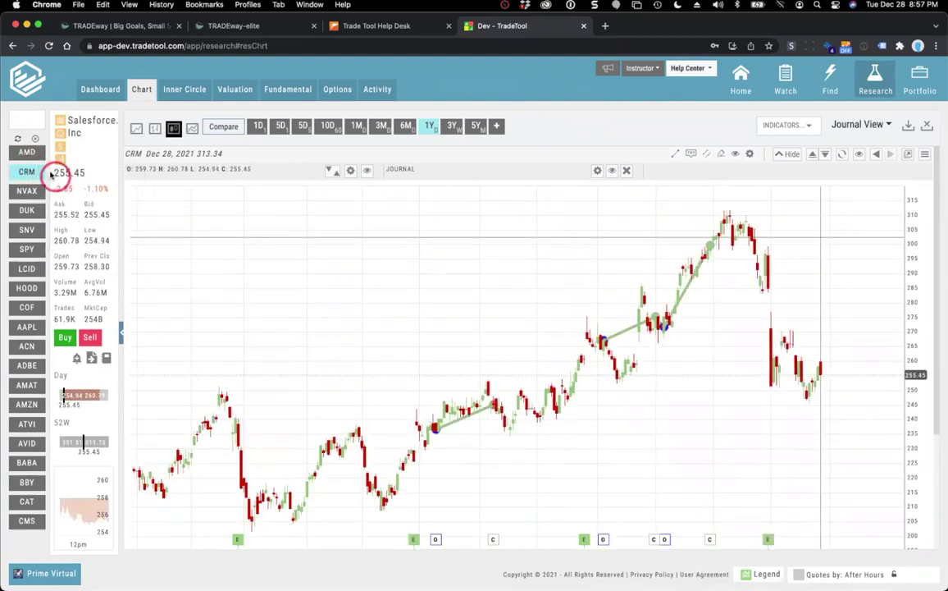
left_click(628, 371)
left_click(501, 493)
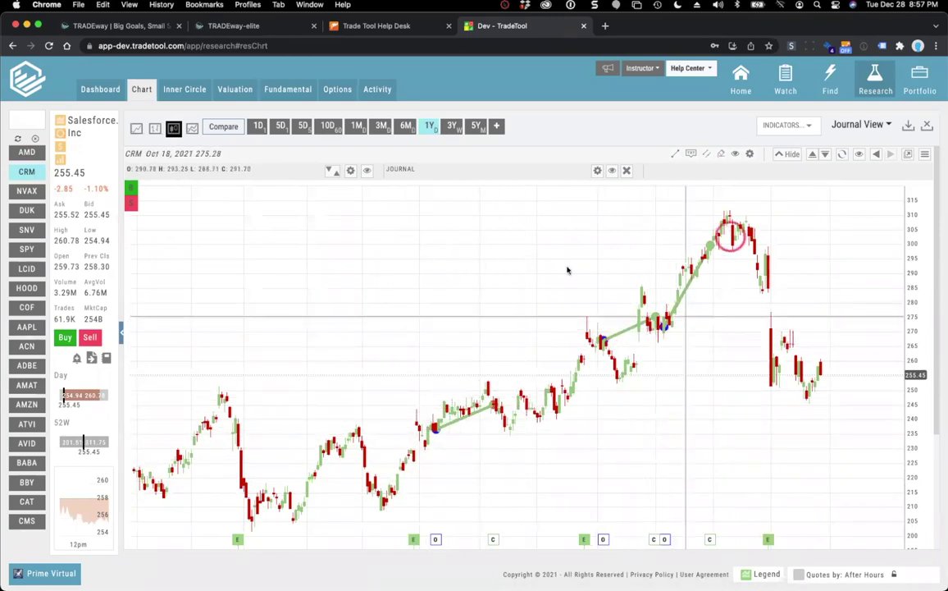
left_click(137, 130)
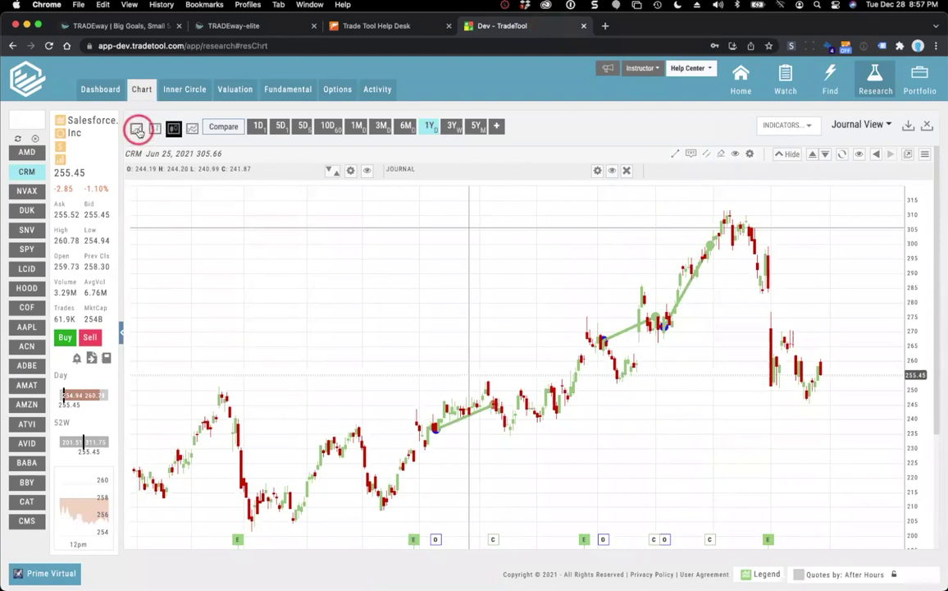
left_click(140, 123)
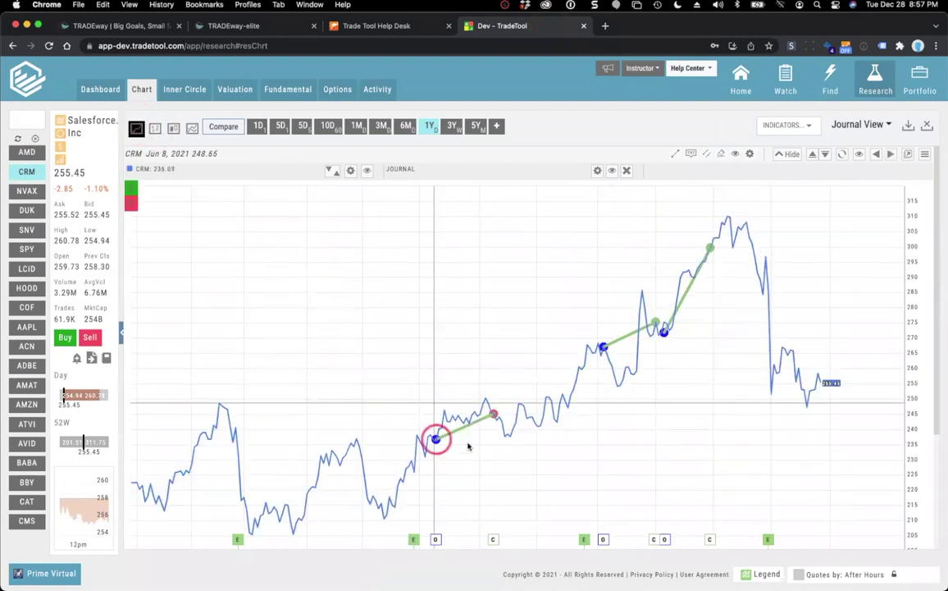
Compare the trade lines on CRM's chart with the entries in its activity journal, and return to the chart
mouse_move(437, 438)
left_mouse_down()
mouse_move(459, 417)
mouse_move(479, 423)
mouse_move(438, 426)
mouse_move(474, 416)
mouse_move(436, 442)
mouse_move(444, 432)
left_mouse_up()
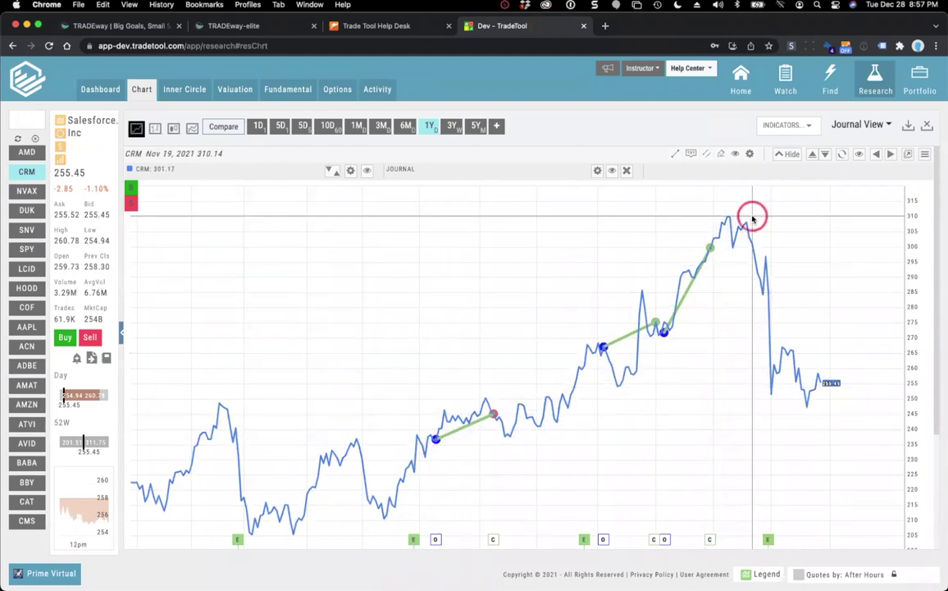
left_click(376, 92)
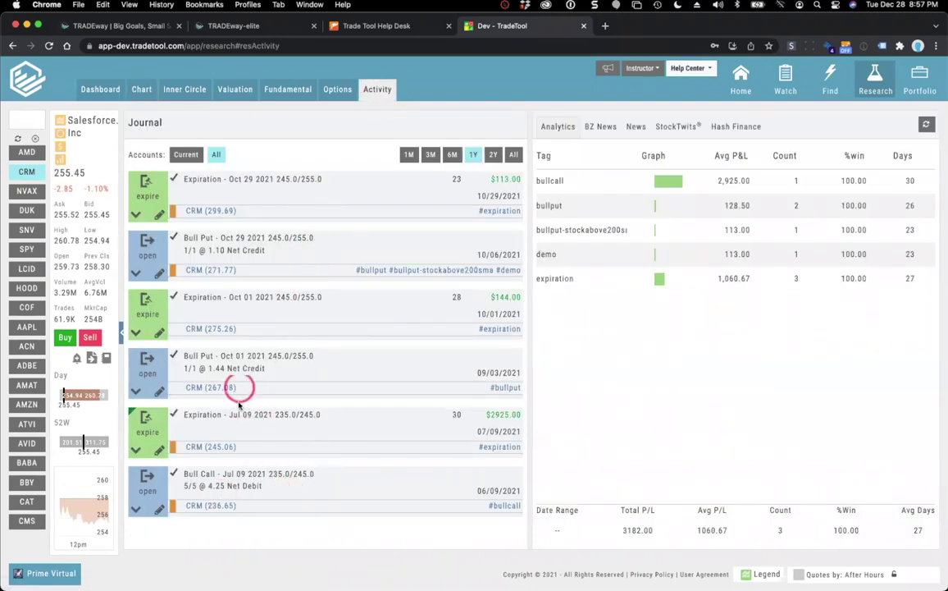
left_click(145, 91)
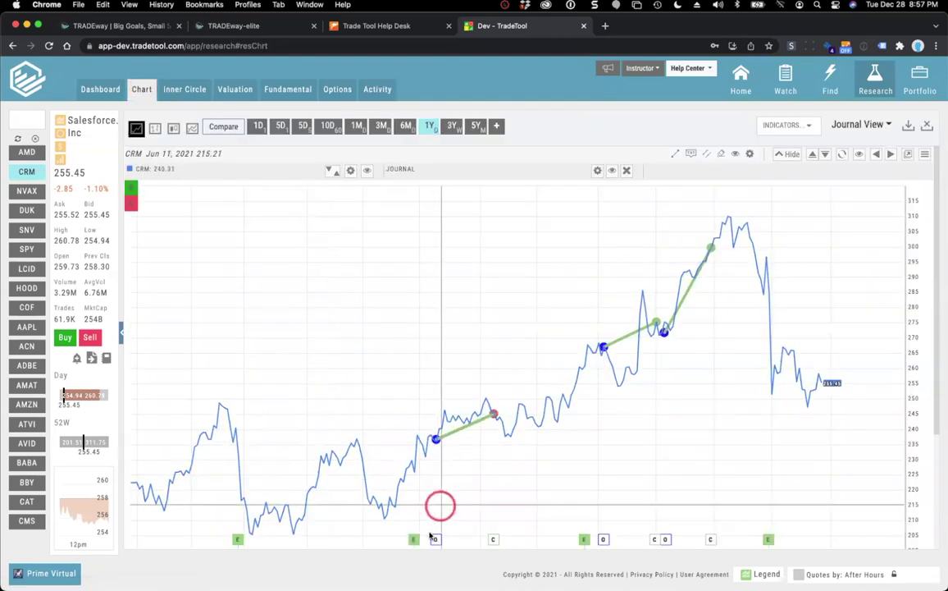
Read the trade details of the opening and closing journal markers along the date axis of CRM's chart
mouse_move(436, 538)
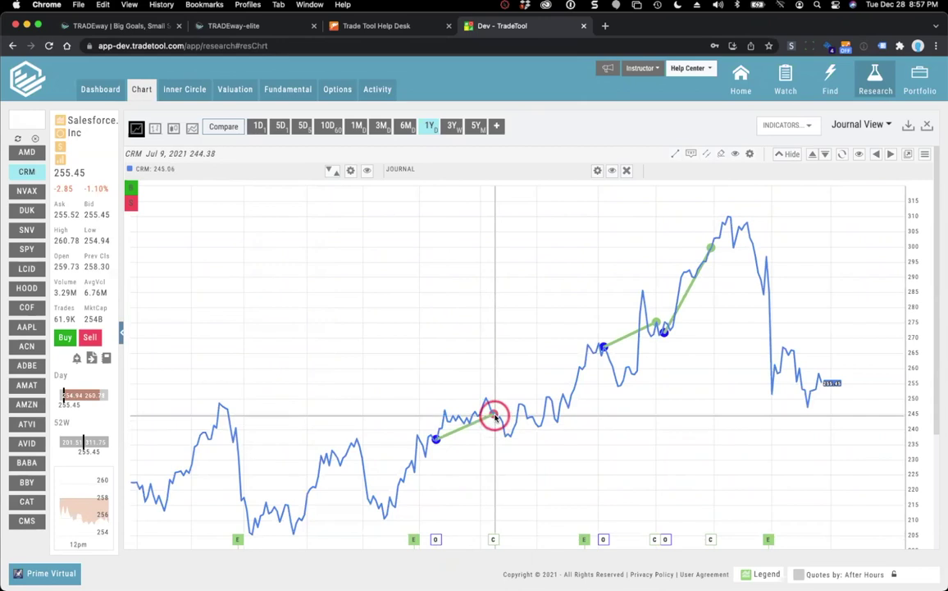
mouse_move(493, 539)
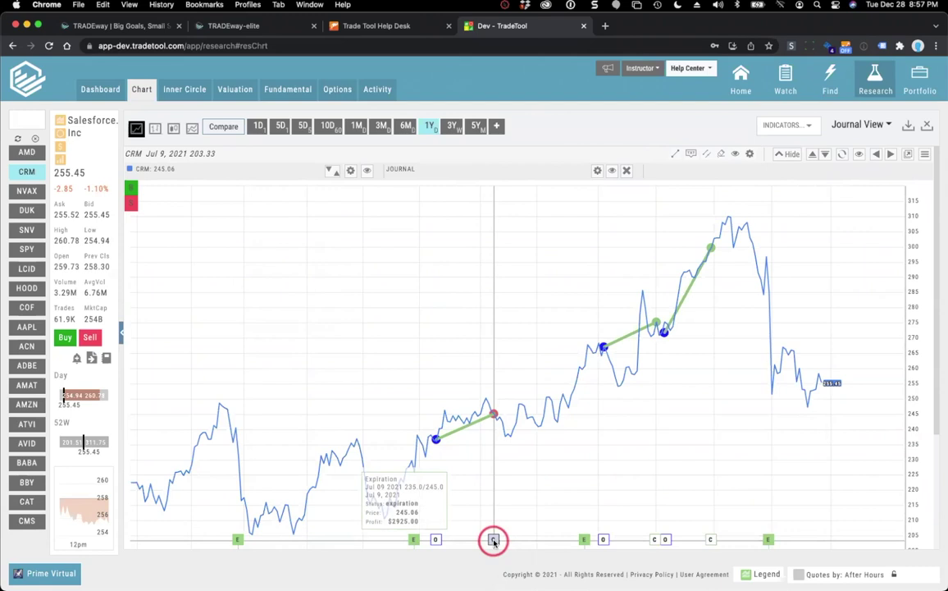
mouse_move(604, 539)
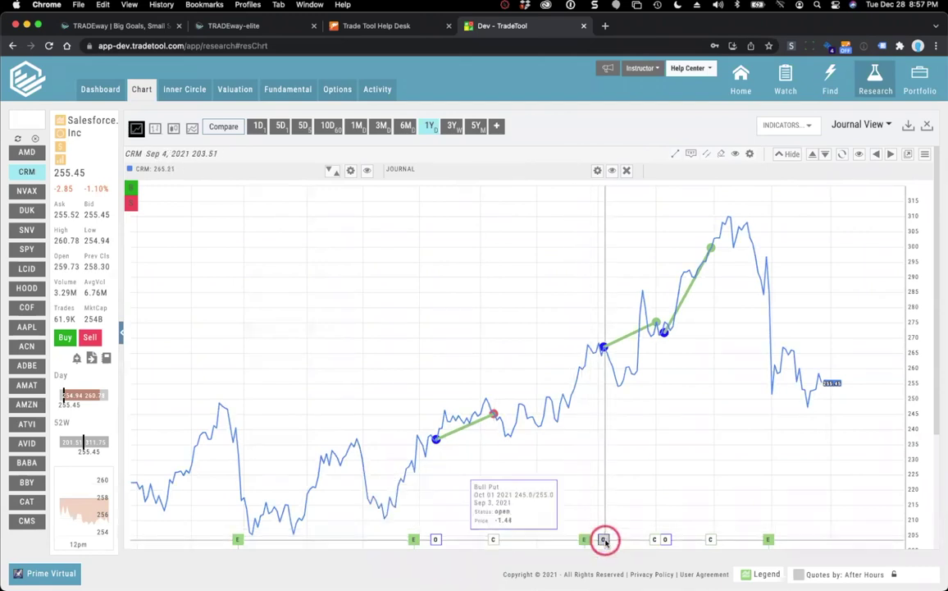
mouse_move(654, 539)
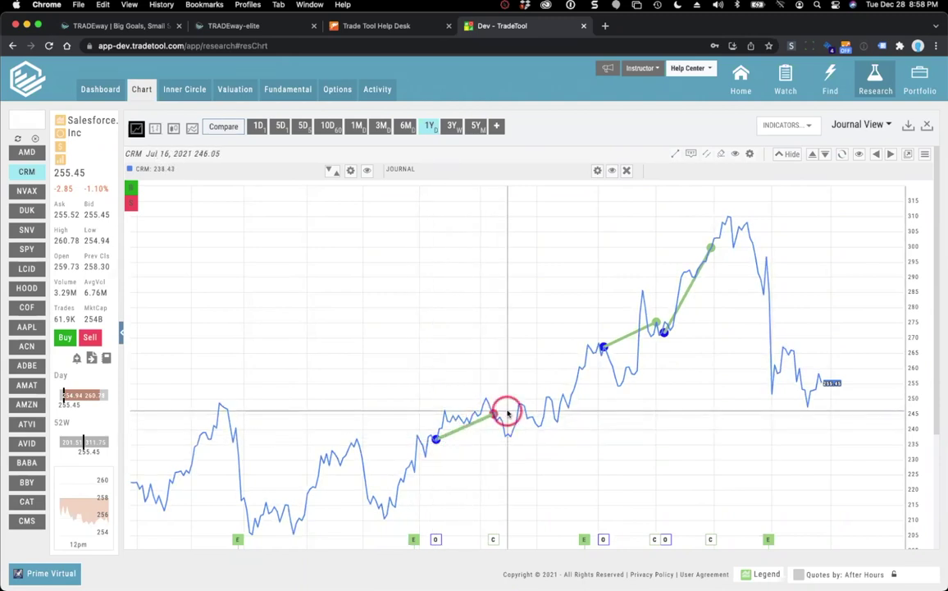
Review CRM's activity journal again and open the full portfolio journal to examine its performance statistics by tag
left_click(378, 89)
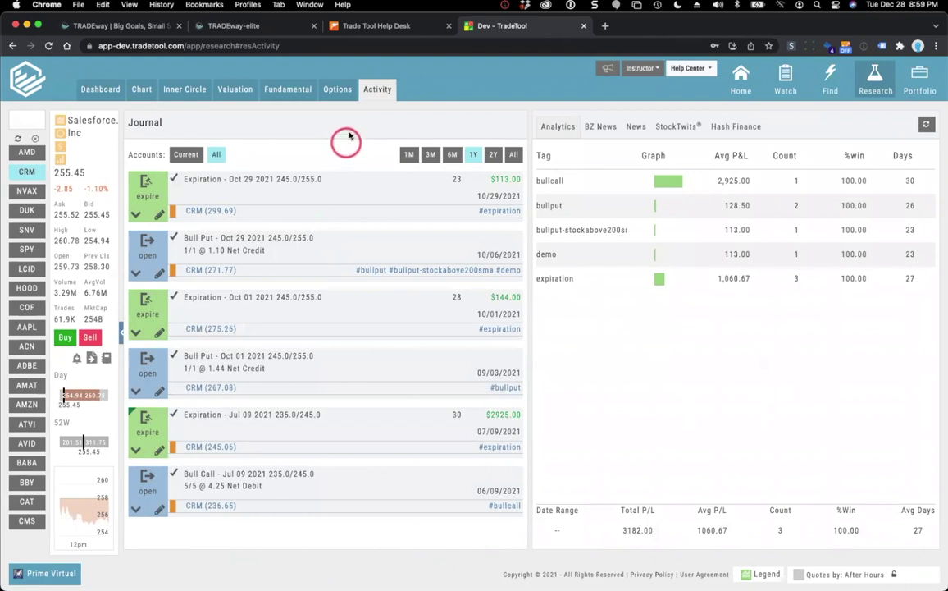
key("super+Tab")
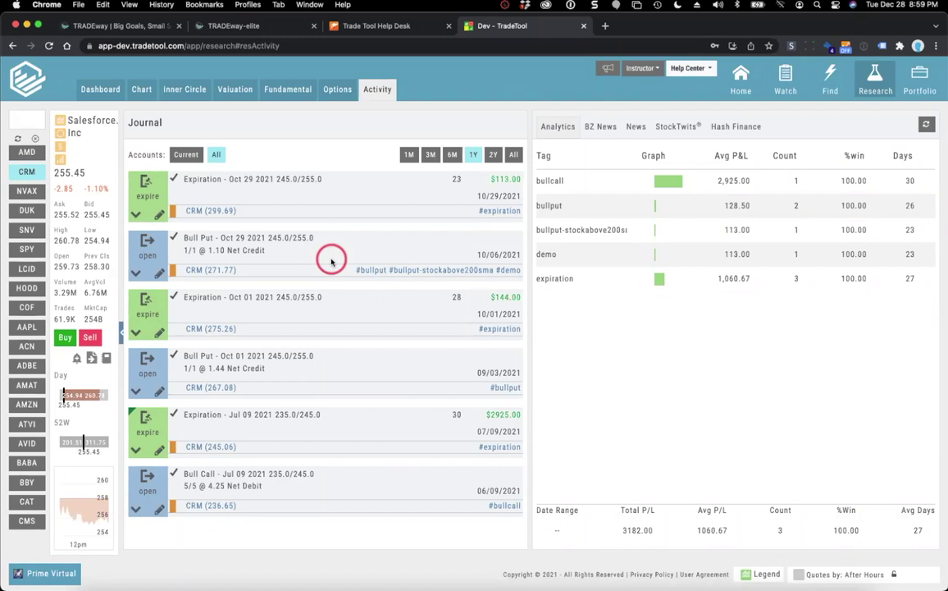
left_click(906, 89)
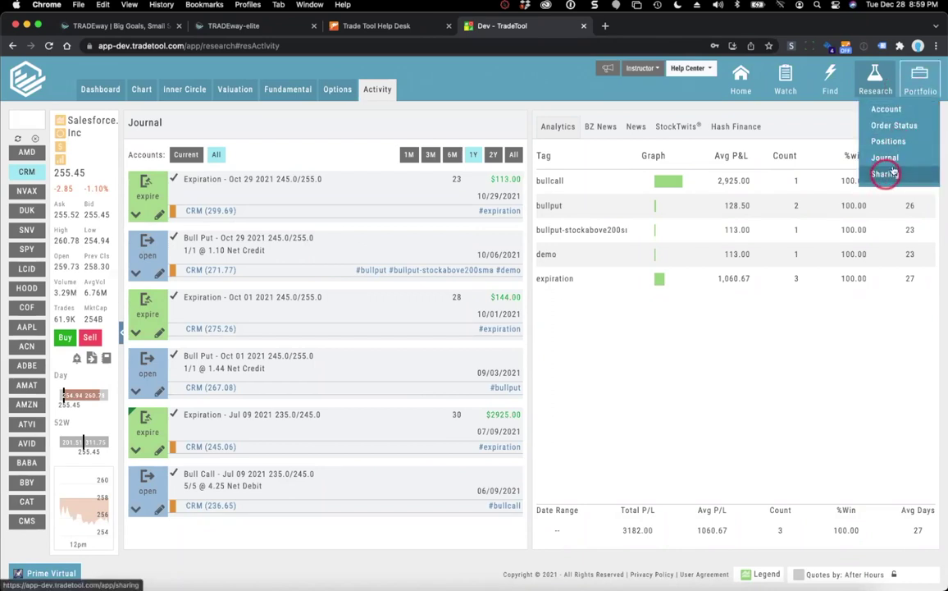
left_click(885, 158)
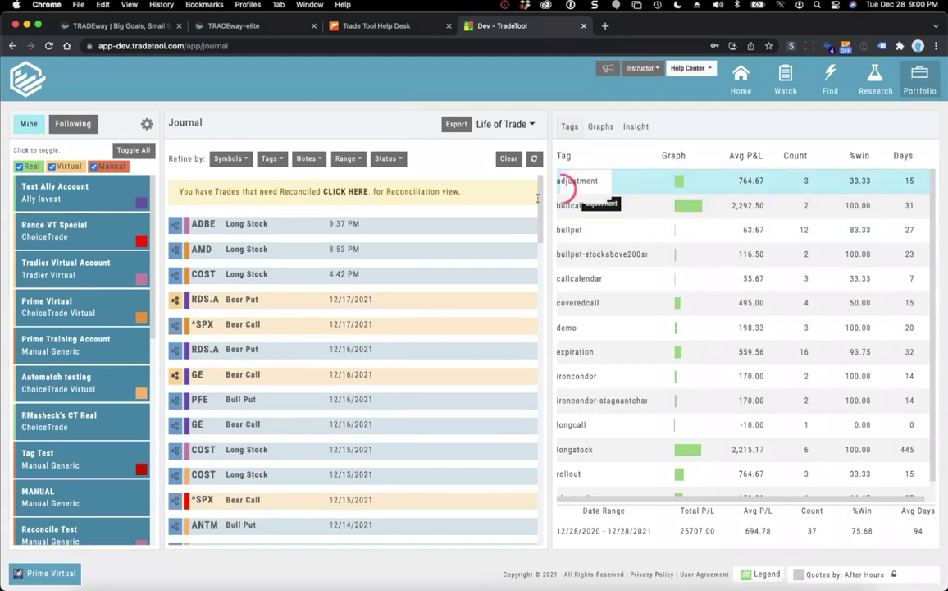
scroll(725, 322, "down", 1)
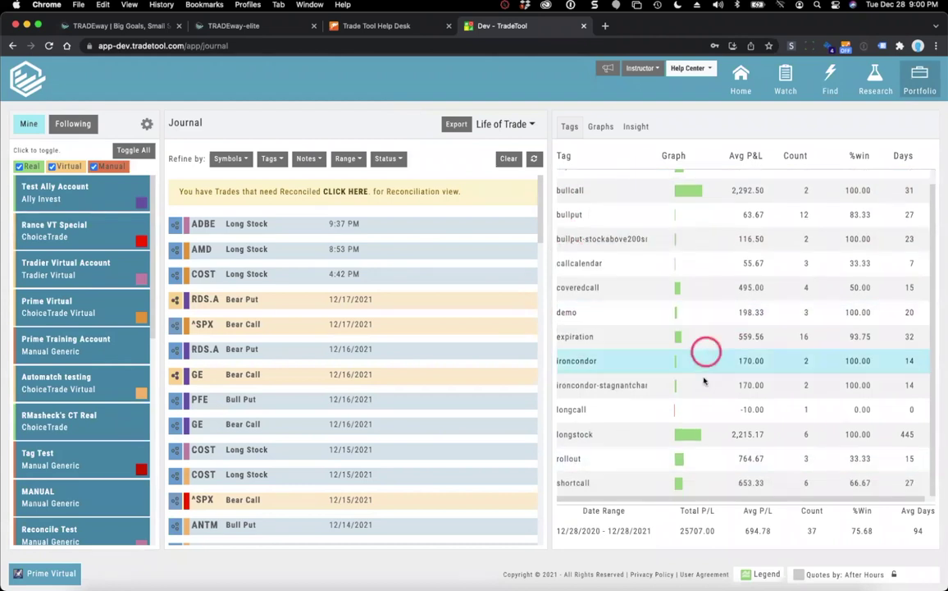
scroll(705, 349, "up", 1)
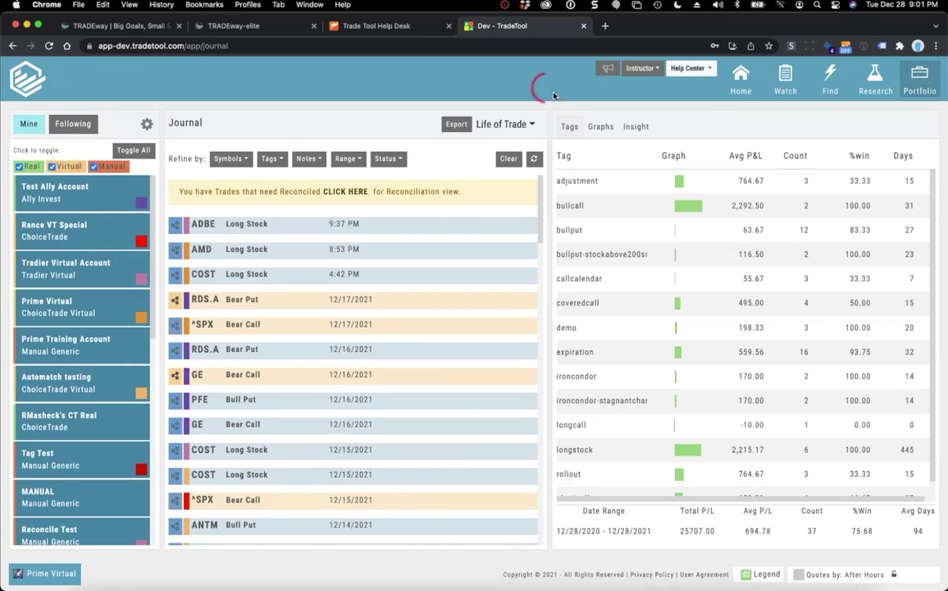
Open the Market home page and switch to Microsoft PowerPoint
mouse_move(749, 79)
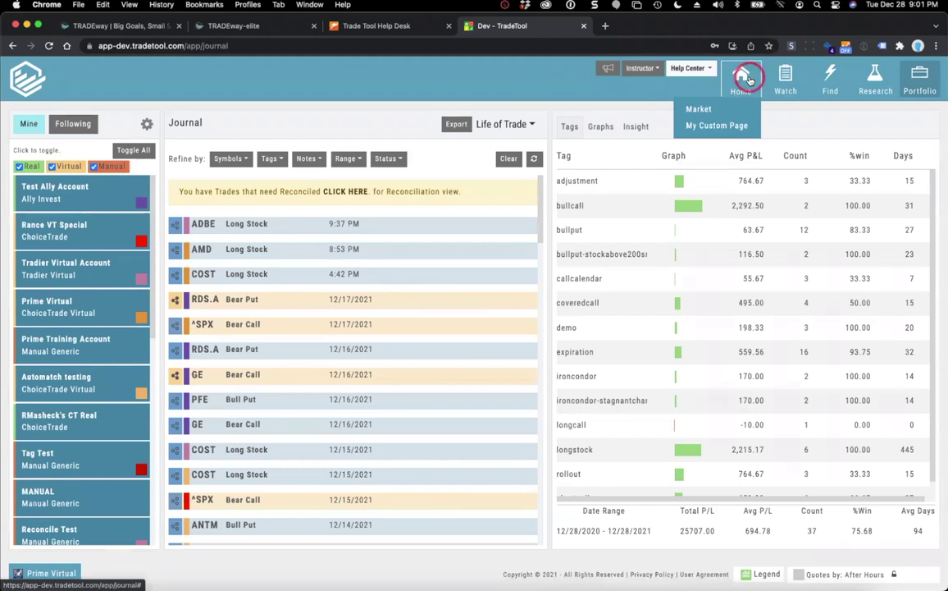
left_click(687, 109)
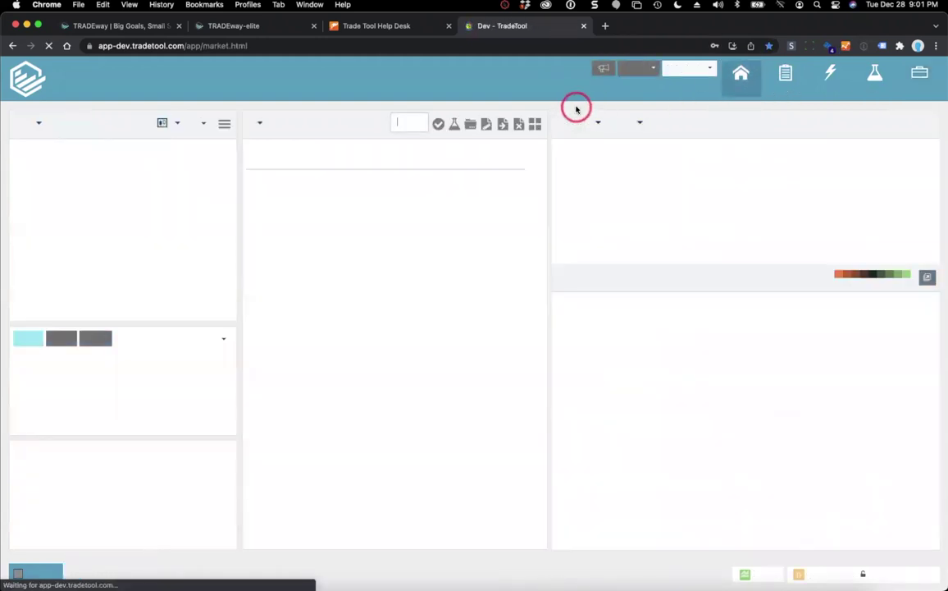
key("super+Tab")
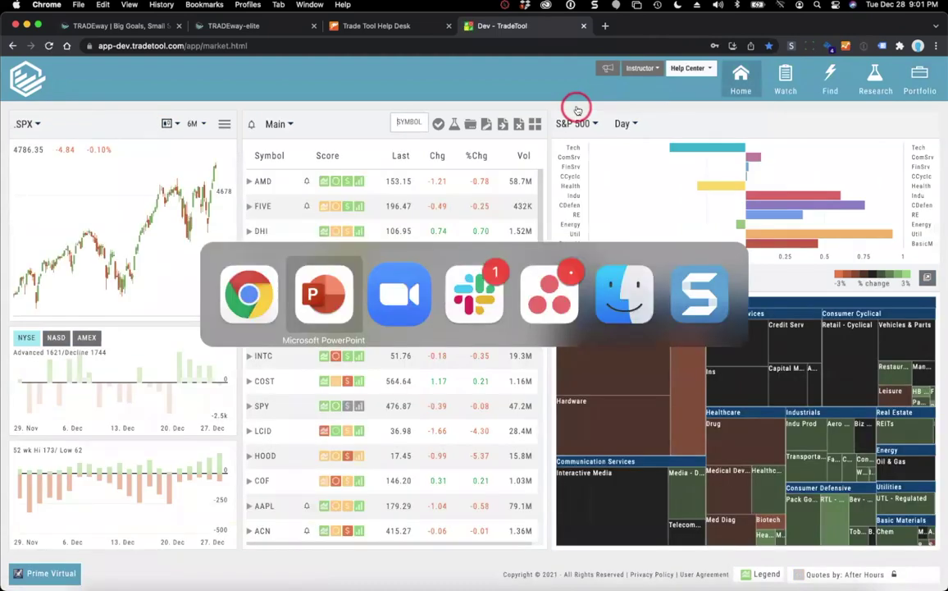